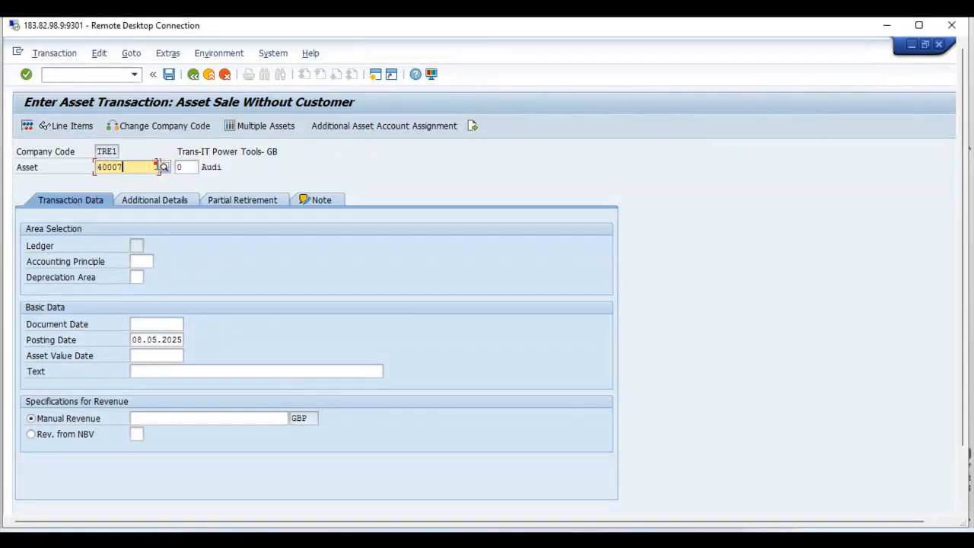
Step: Set the document date, posting date and asset value date of the sale to 01.04.2025
click(147, 169)
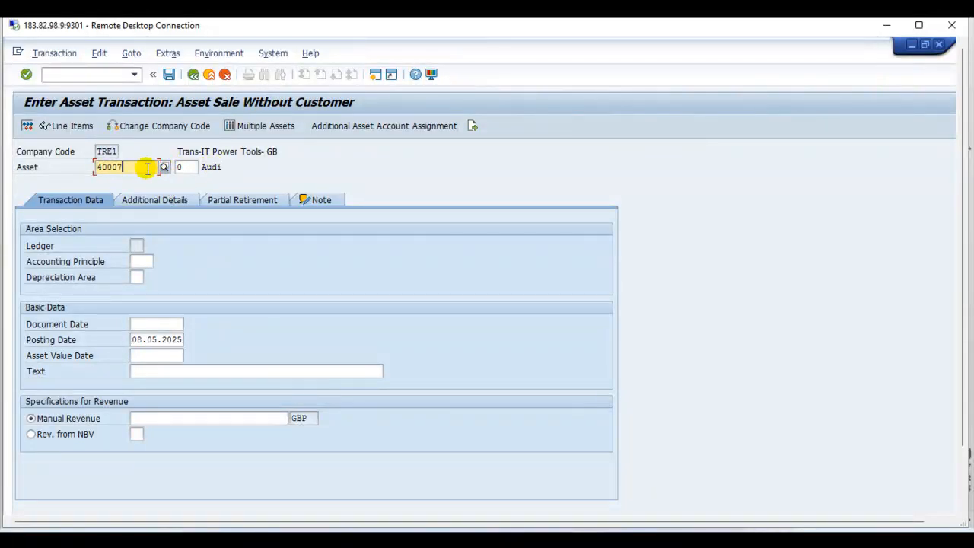
click(141, 244)
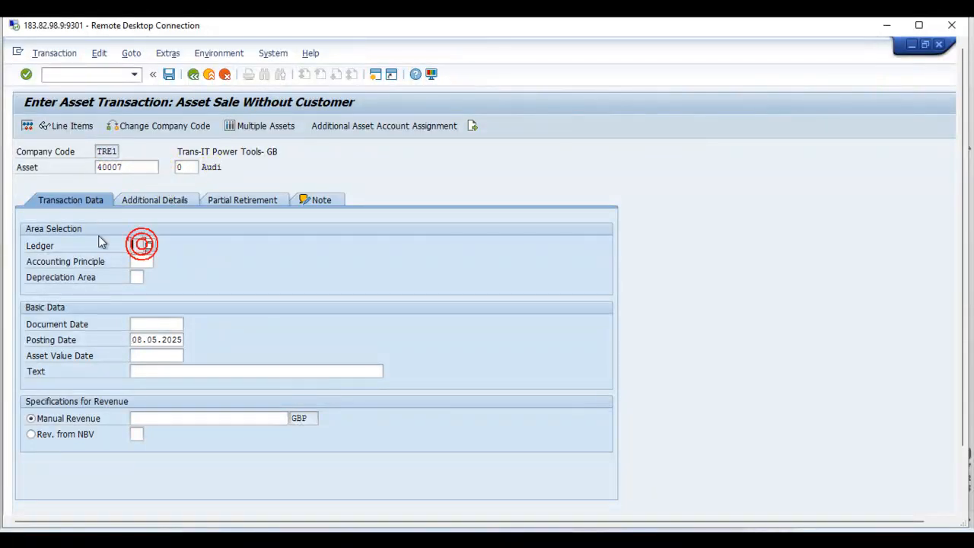
click(138, 261)
click(138, 278)
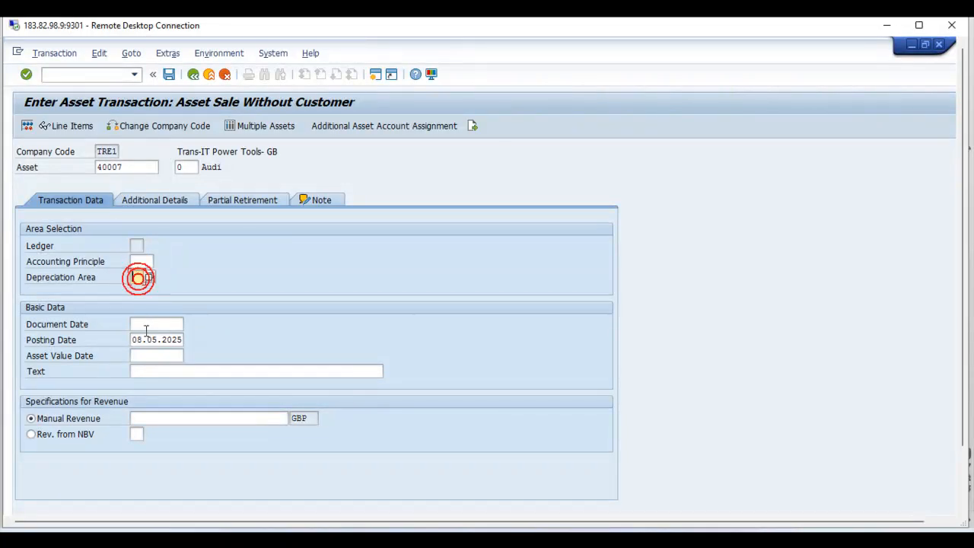
click(146, 324)
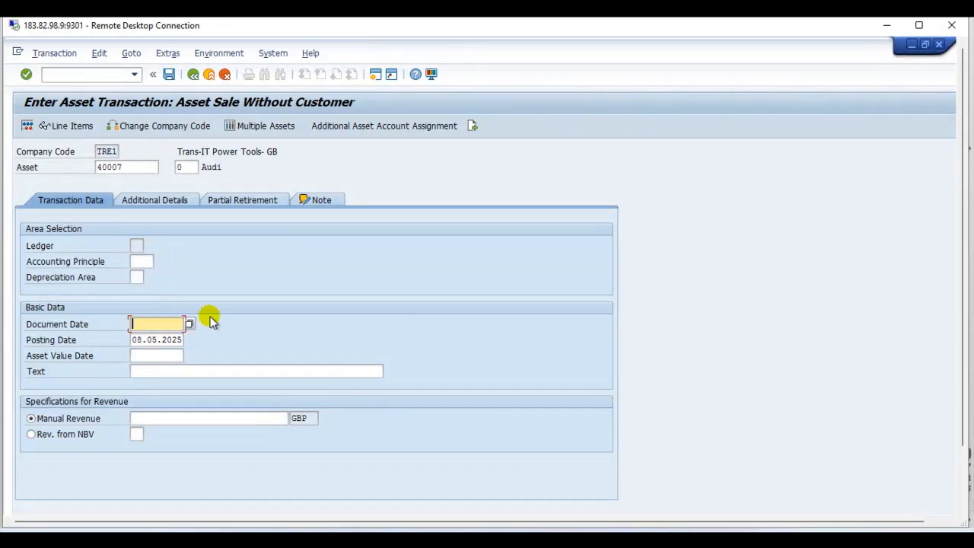
text(01.04.2025)
key(Tab)
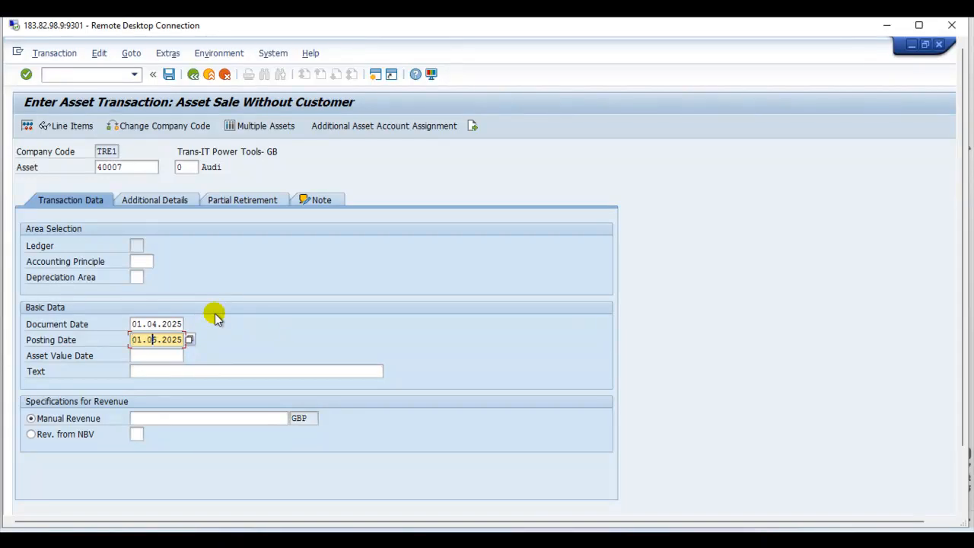
key(Tab)
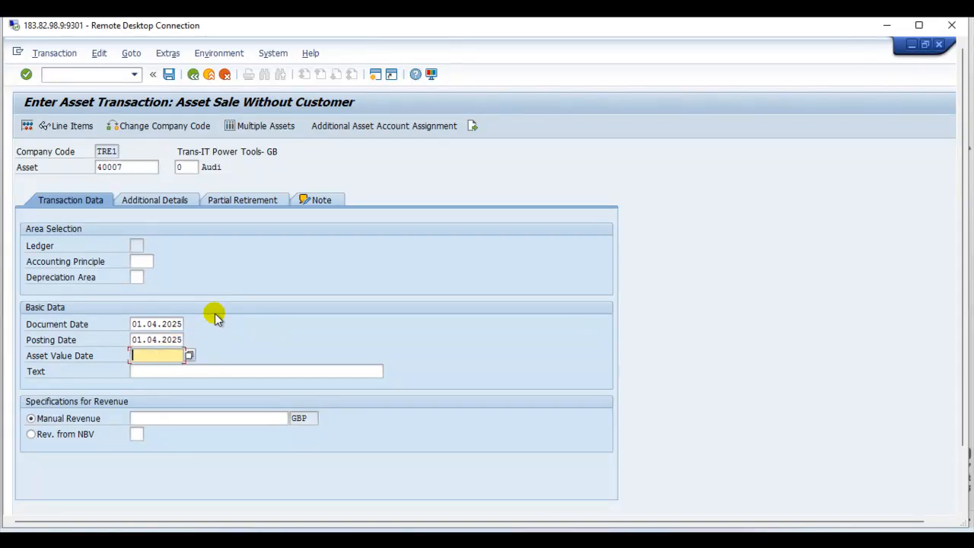
text(01.04.2025)
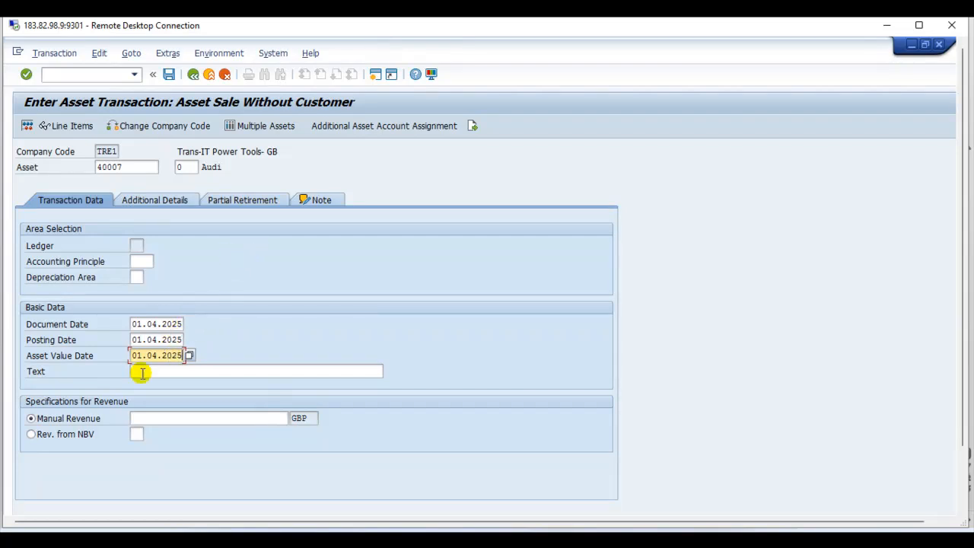
Step: Enter a manual revenue of 20,000 GBP for the asset sale
click(174, 418)
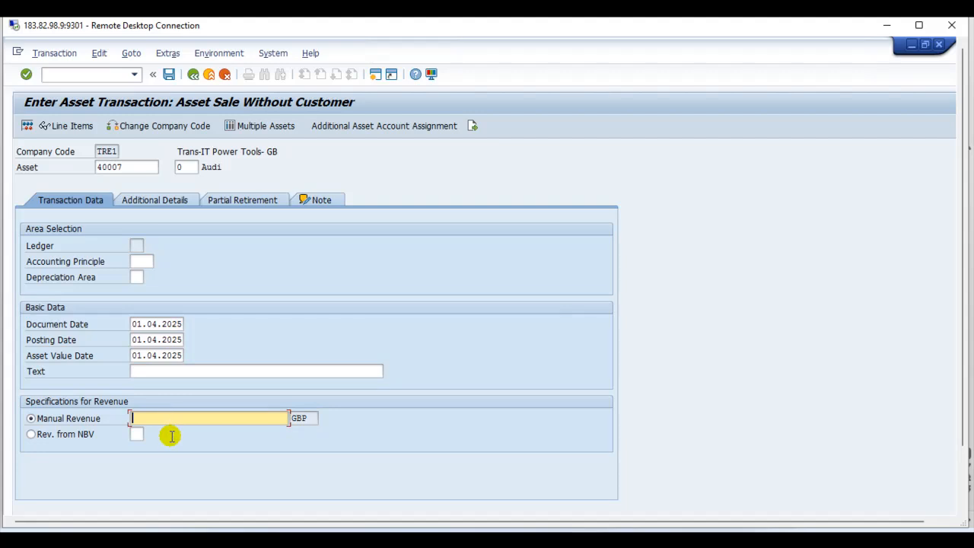
text(20000)
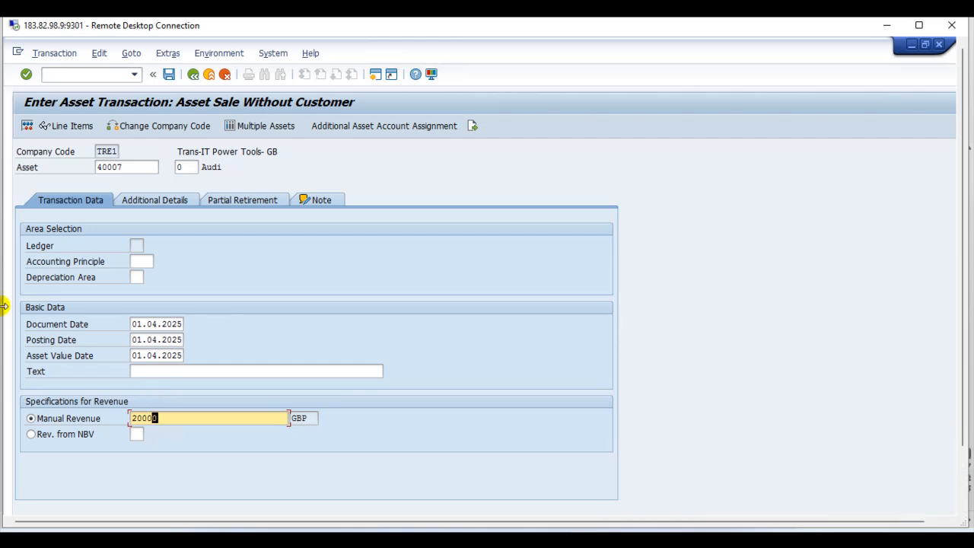
key(Return)
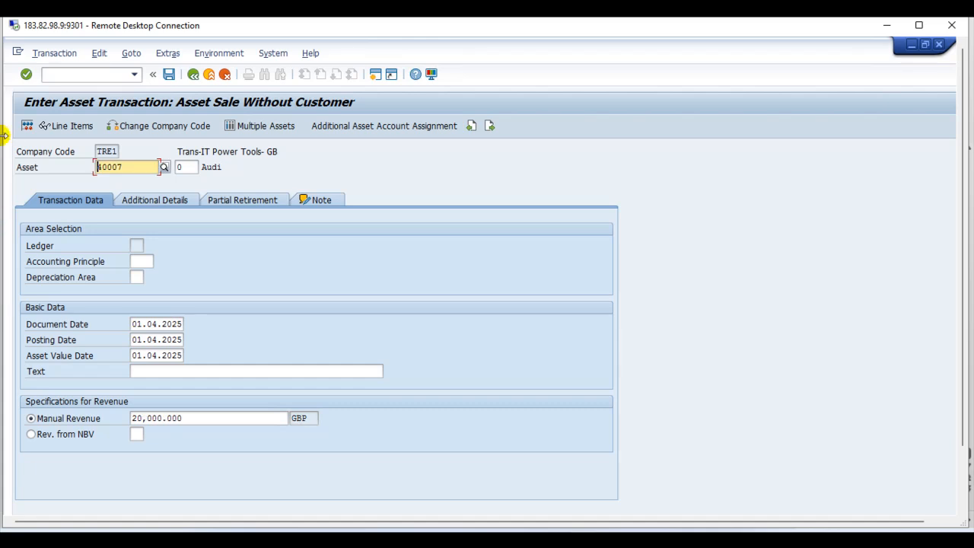
Step: Review the additional details and partial retirement fields of the asset transaction
click(148, 200)
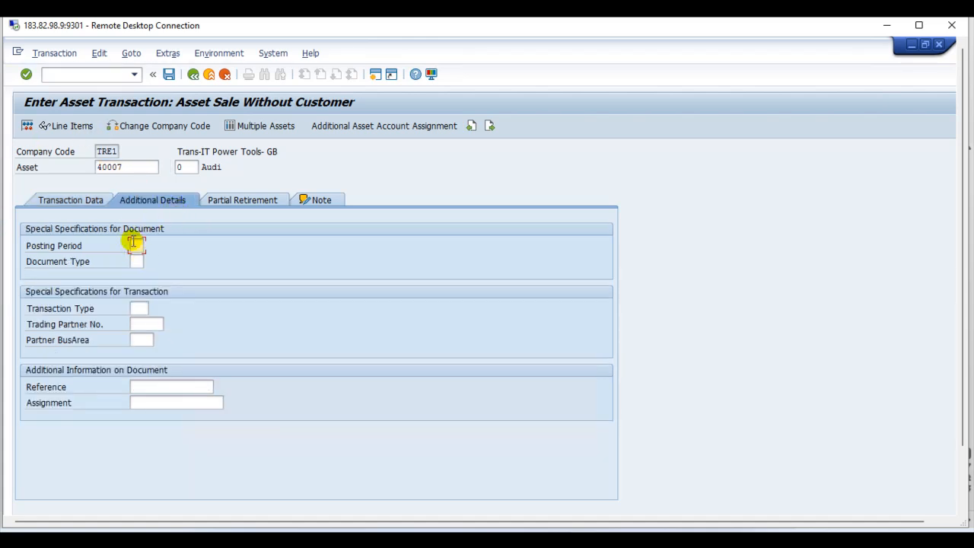
click(137, 261)
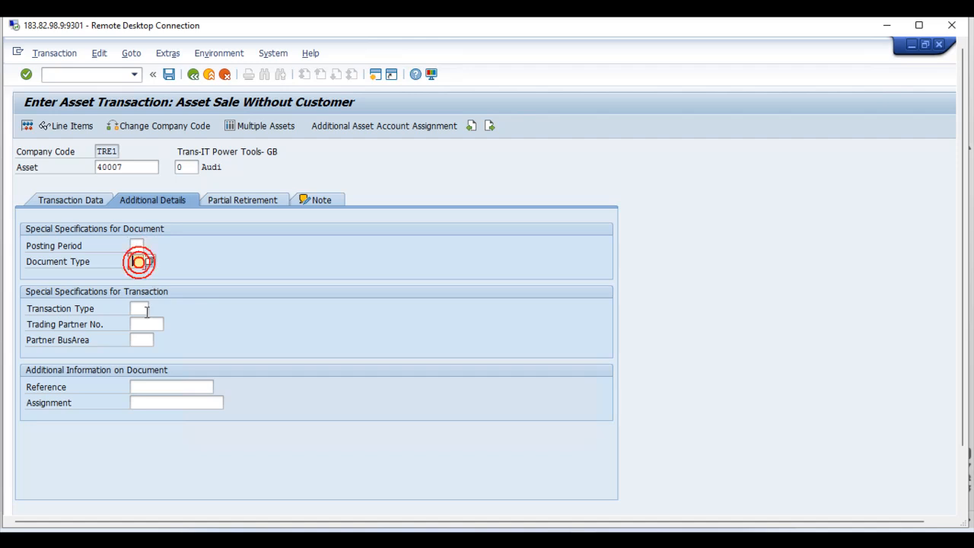
click(145, 308)
click(156, 324)
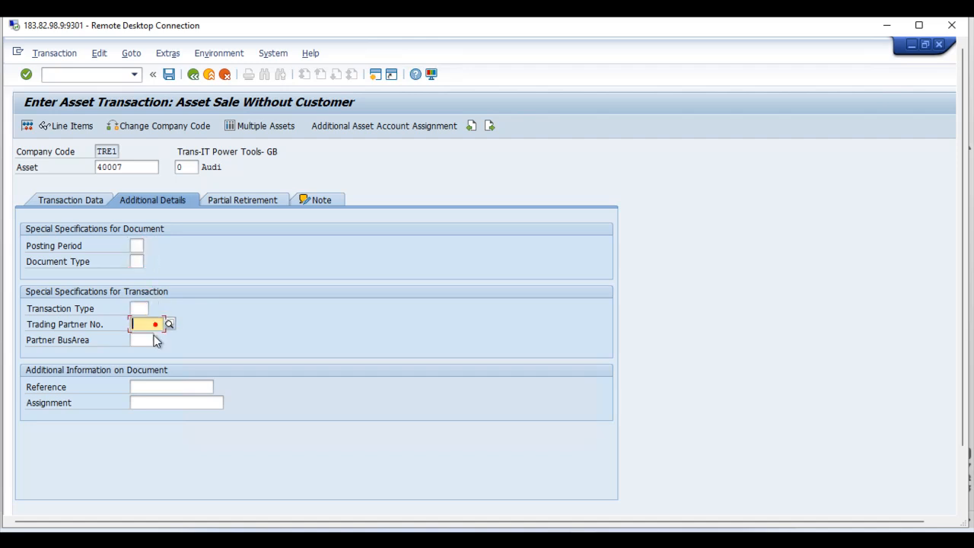
click(229, 201)
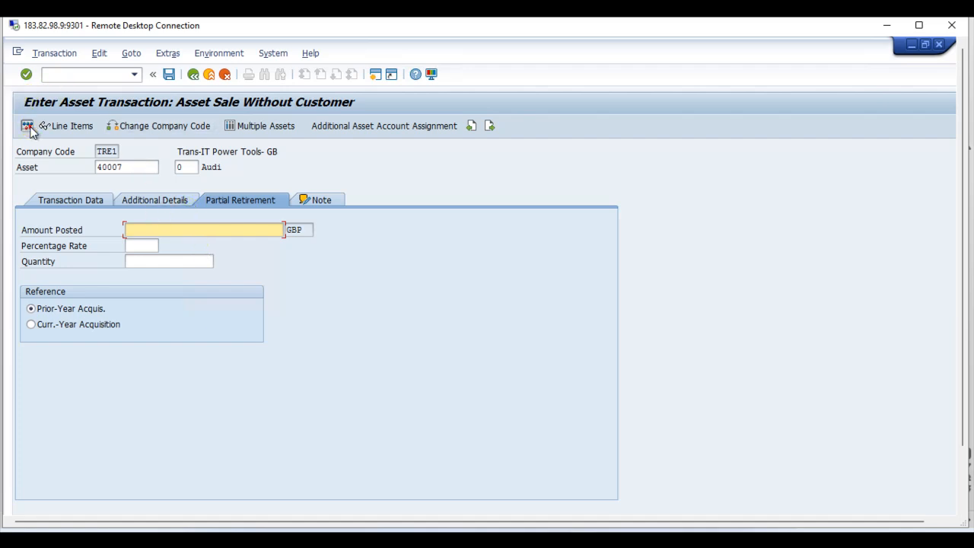
Step: Simulate the asset sale posting and read the detailed explanation in its error log
click(28, 126)
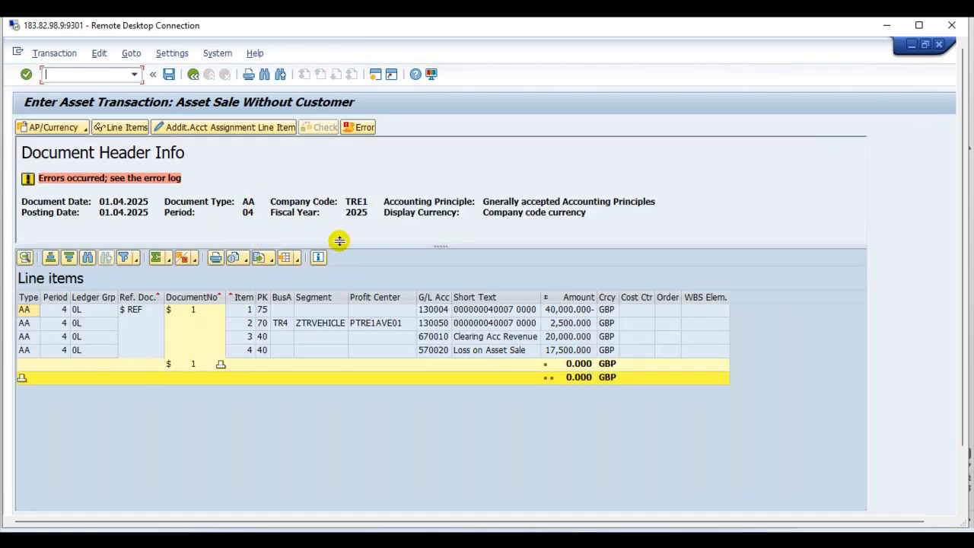
click(359, 127)
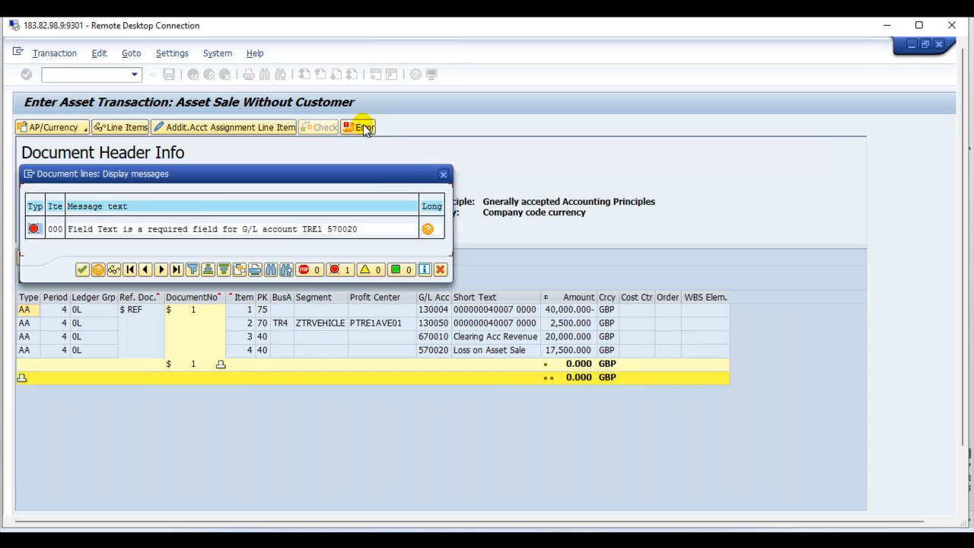
click(429, 230)
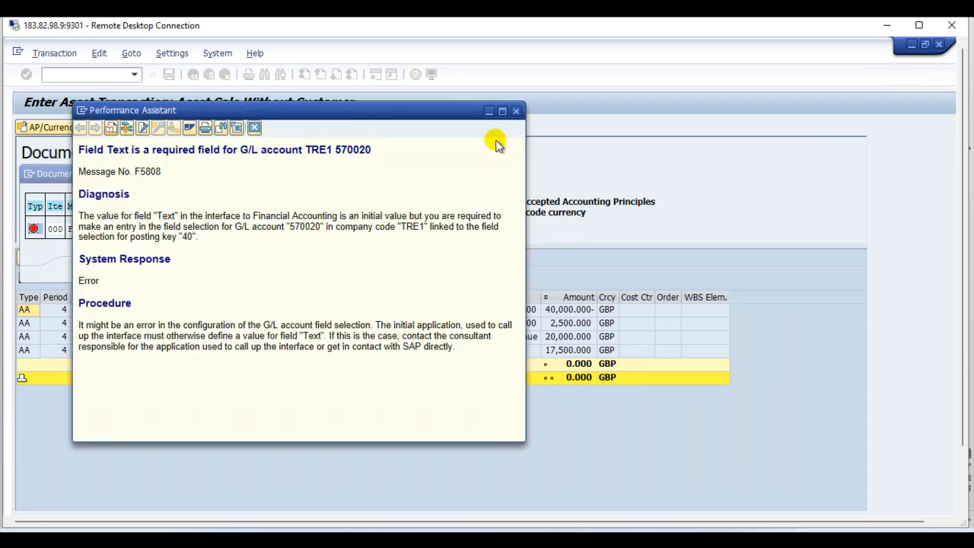
click(516, 111)
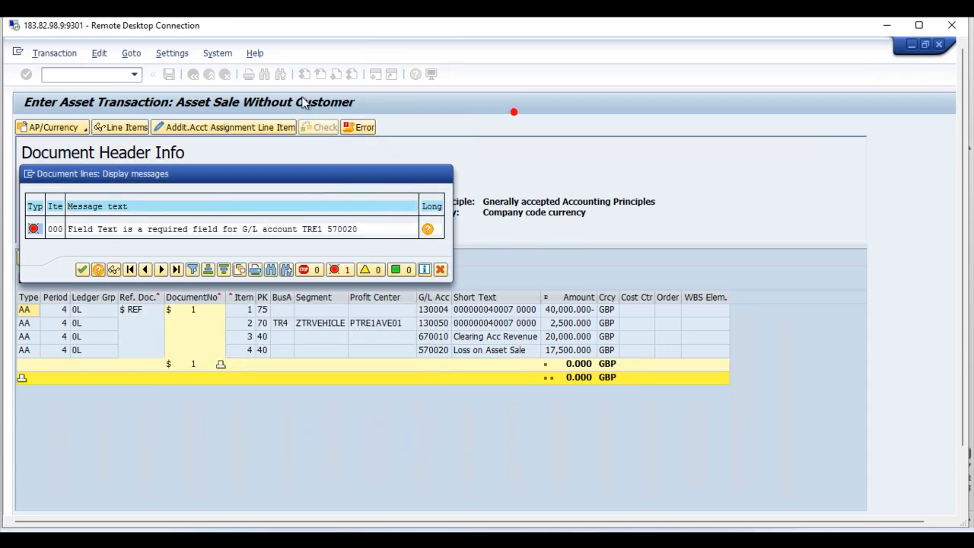
click(446, 176)
Step: View the simulated document's line items and try to open additional account assignment, returning to the transaction entry
click(116, 127)
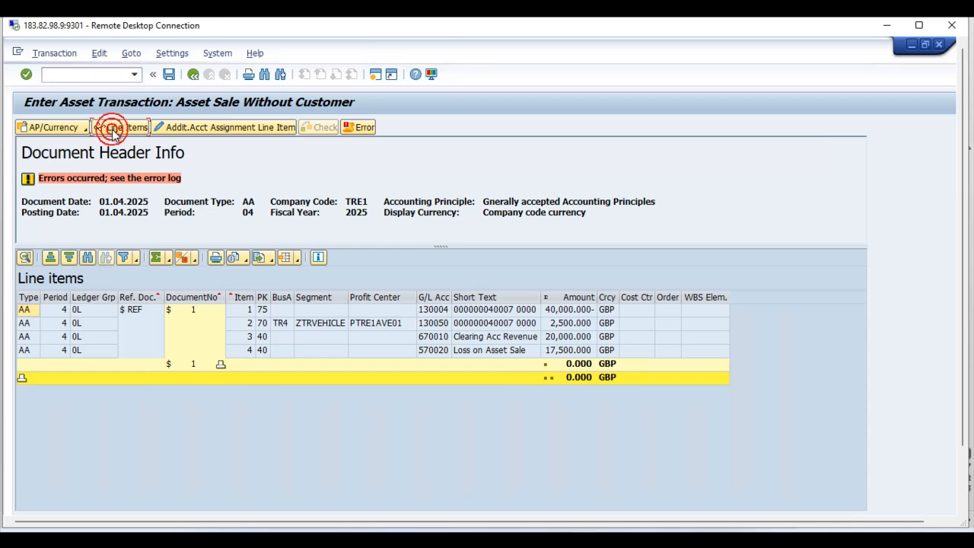
click(478, 190)
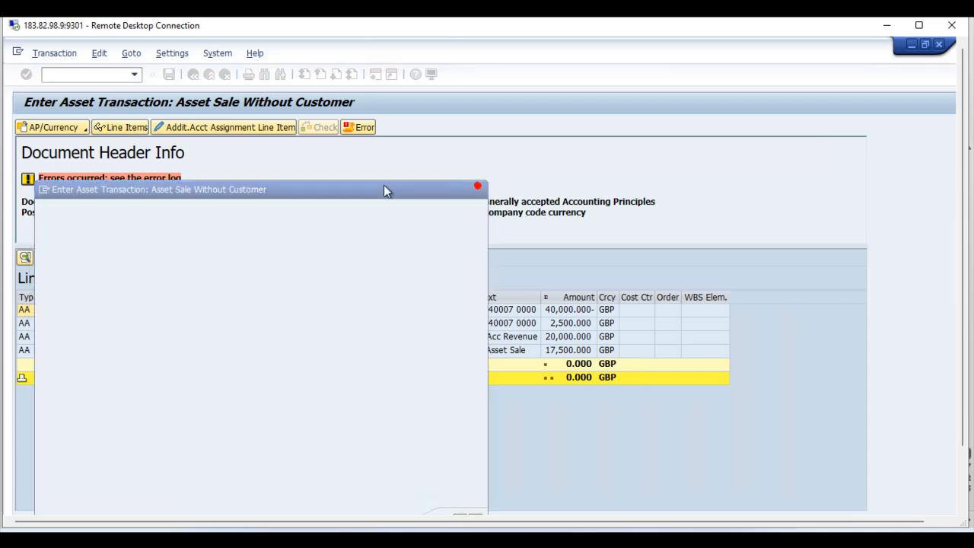
click(243, 135)
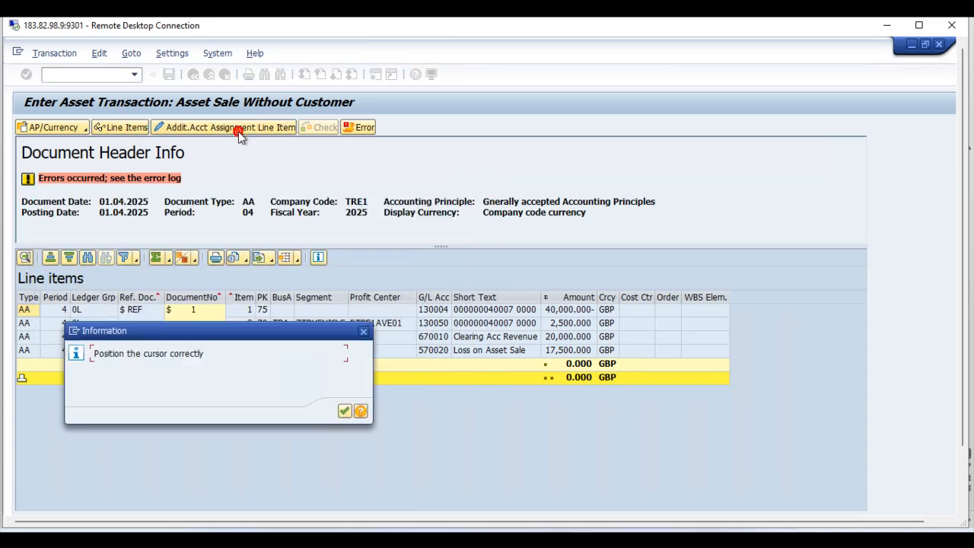
click(347, 411)
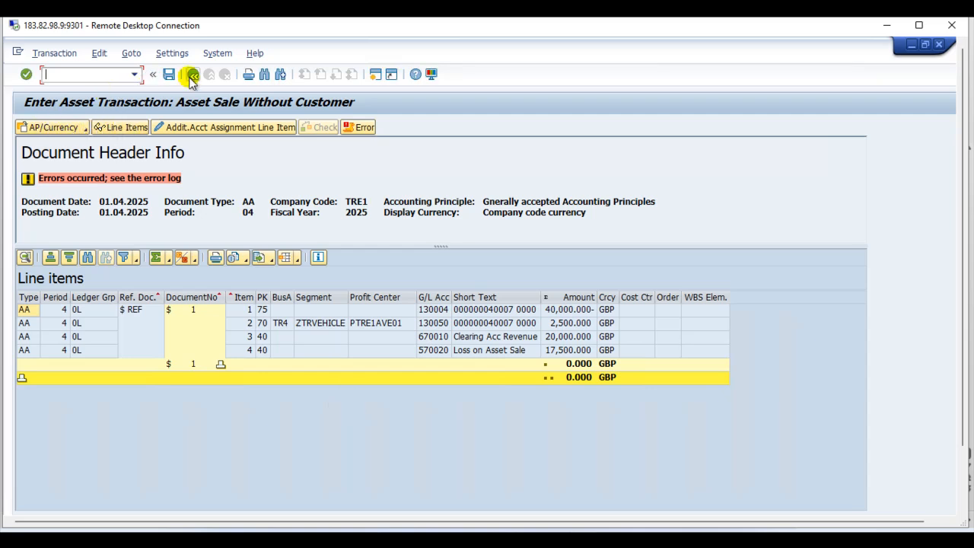
click(192, 74)
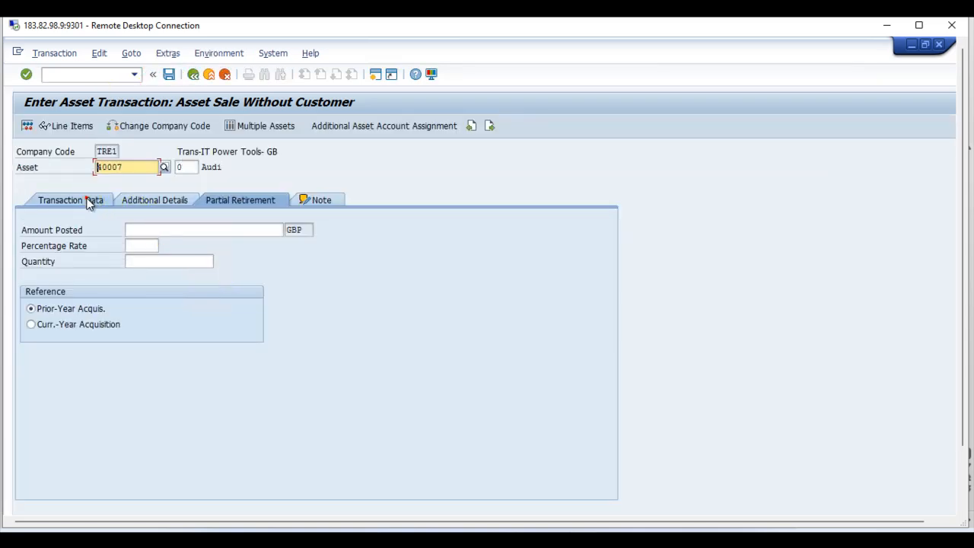
Step: Enter "Asset transfer with revenue" as the text in the transaction's basic data
click(86, 199)
click(178, 371)
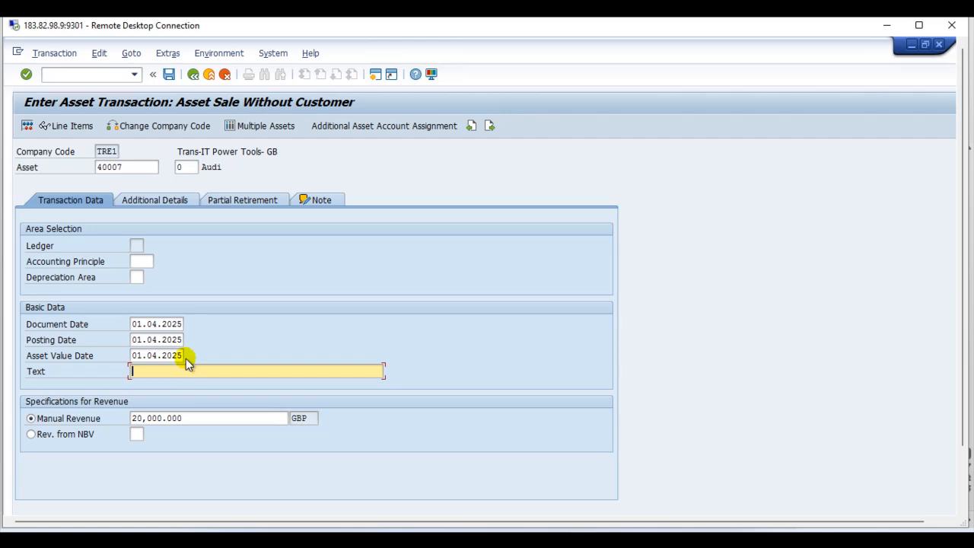
text(Asset transfer with revenue)
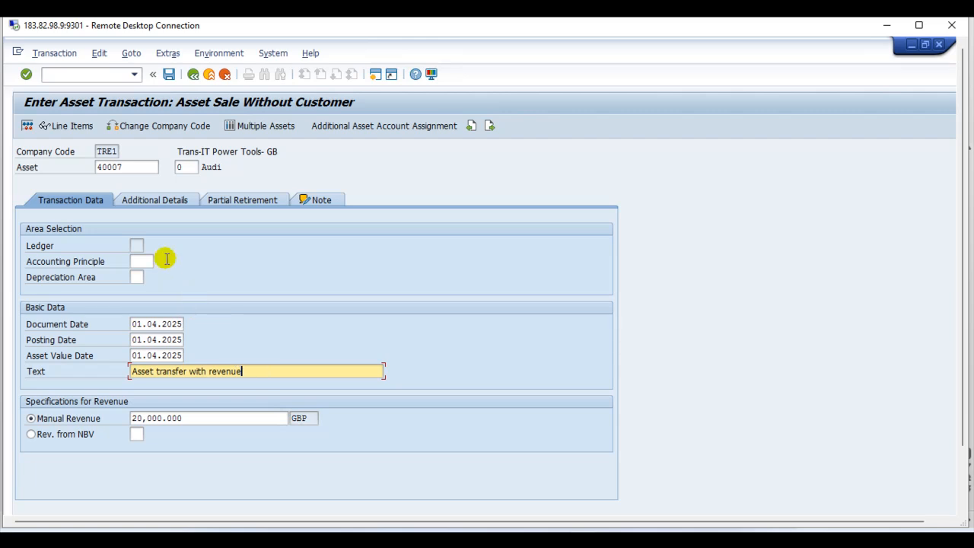
Step: Simulate the posting again, examine the clearing revenue line item, and return to the transaction entry
click(23, 125)
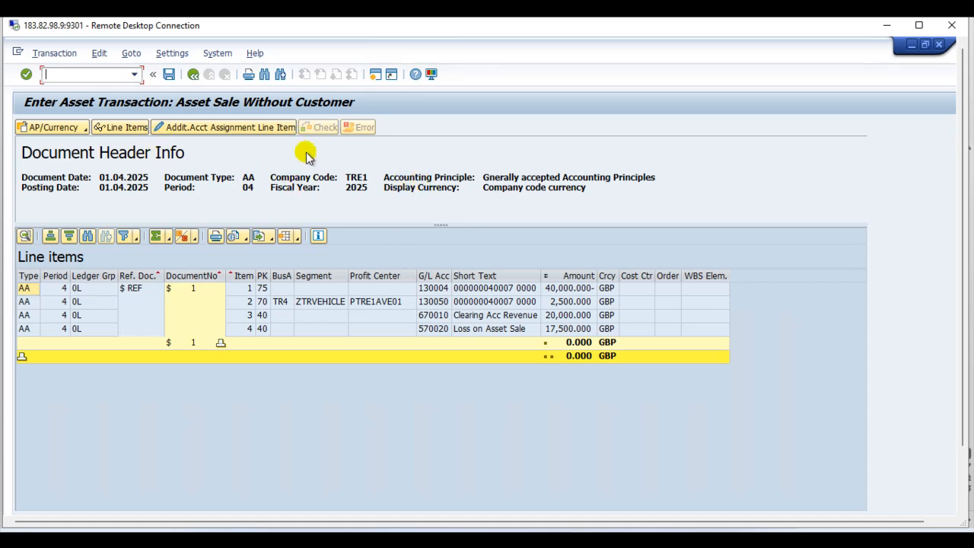
double_click(564, 315)
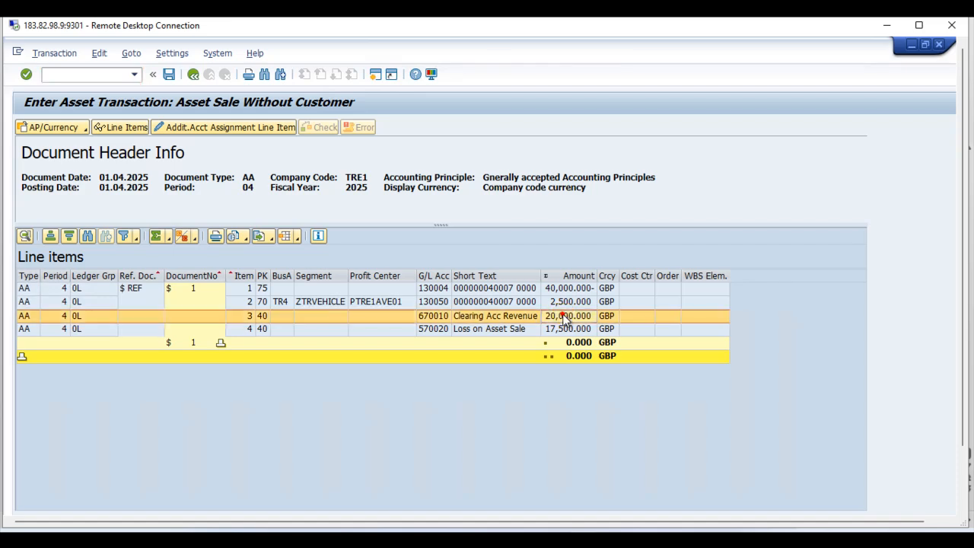
click(193, 74)
Step: Set the manual revenue to 40,000 GBP and post the asset sale from the simulated document
click(137, 418)
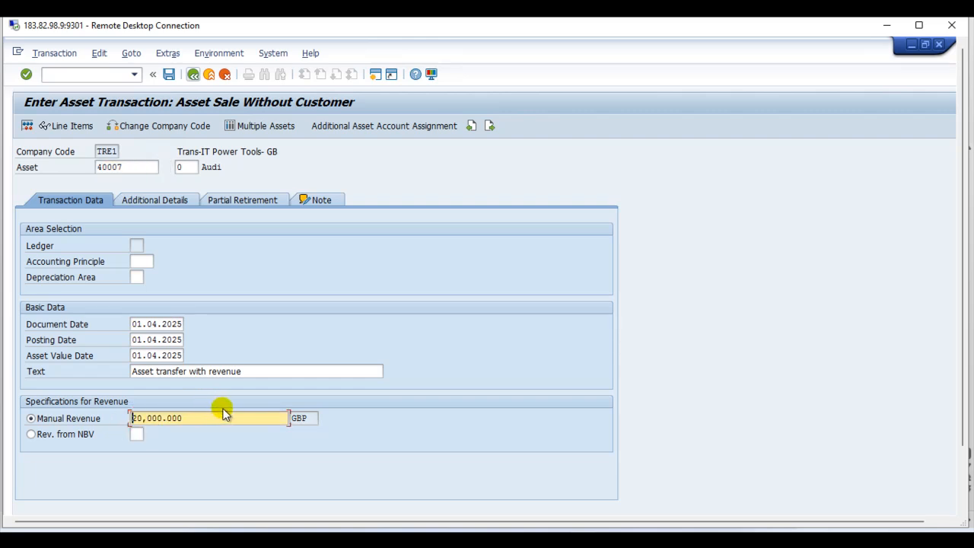
text(40)
click(68, 126)
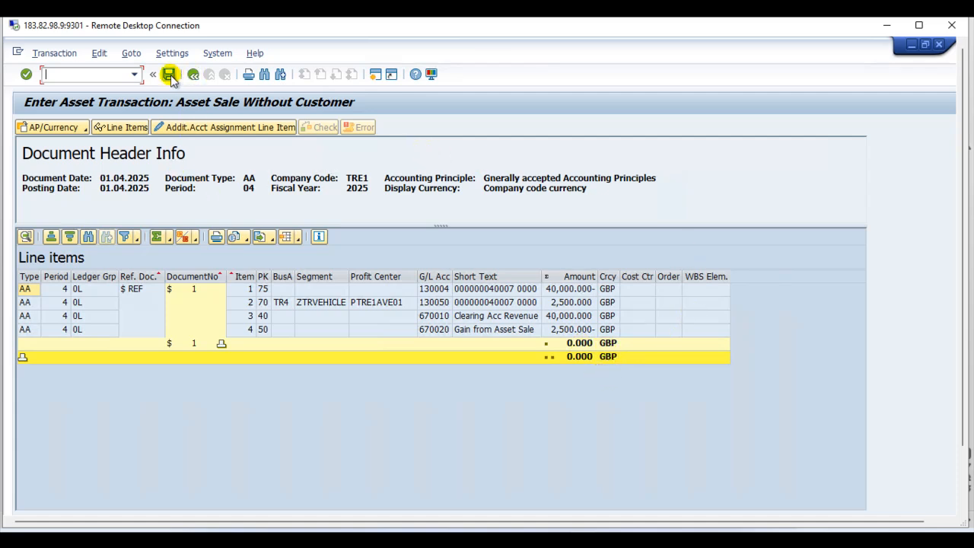
click(171, 77)
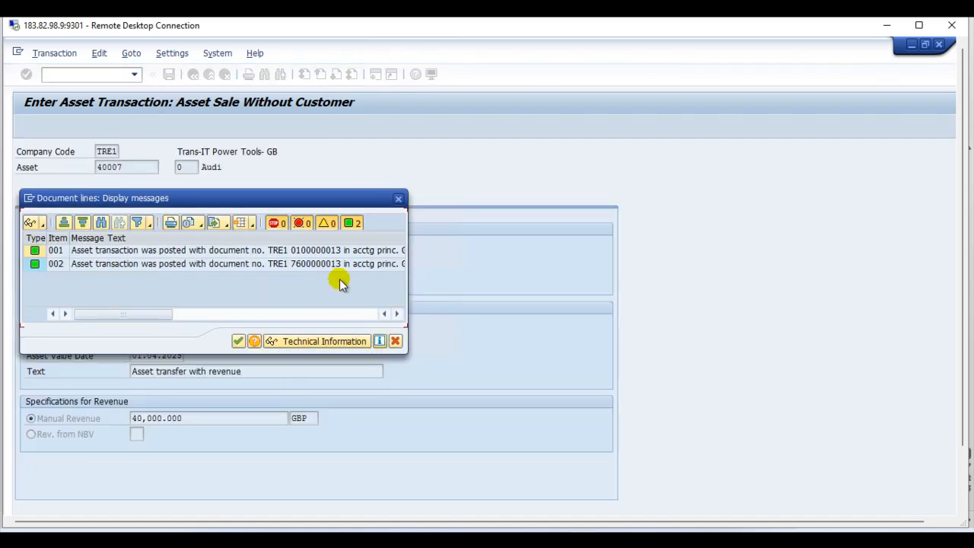
click(238, 341)
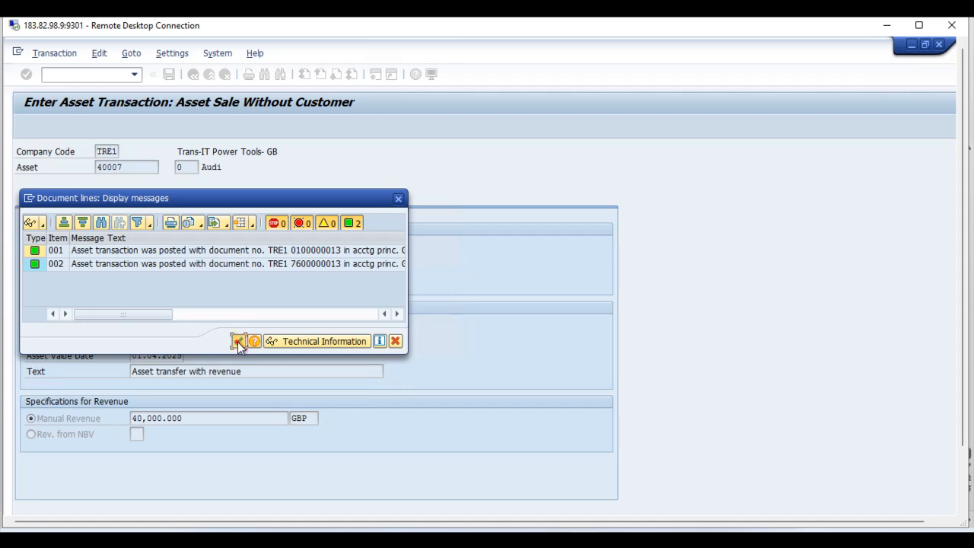
click(53, 53)
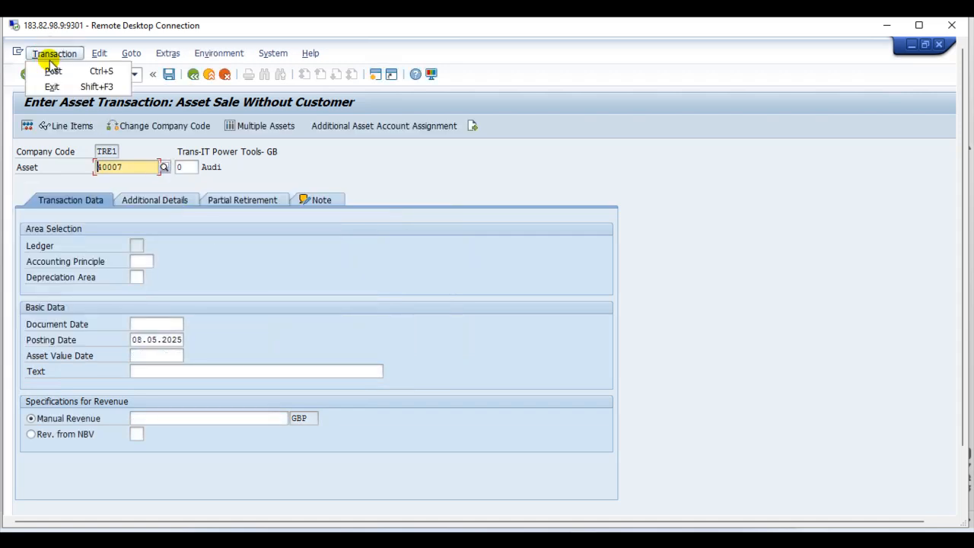
click(389, 153)
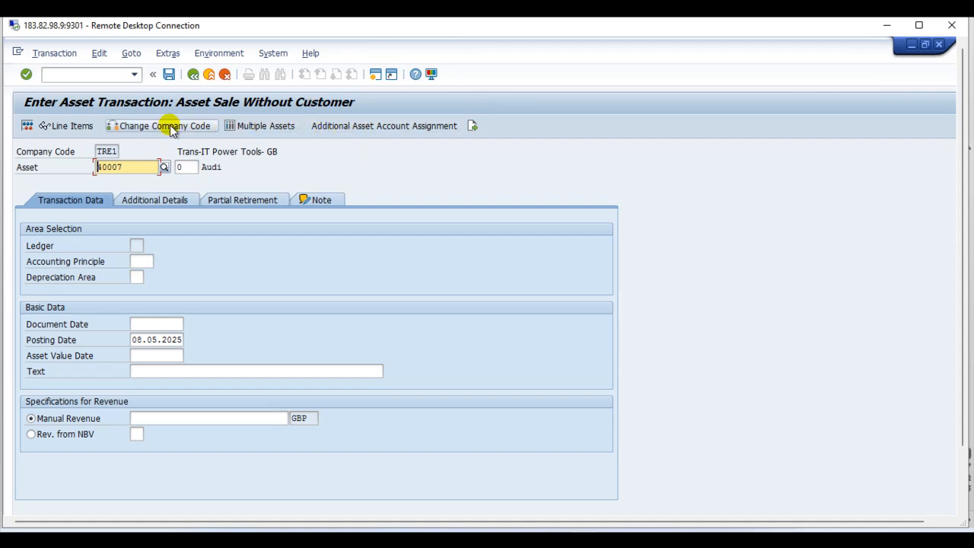
click(369, 72)
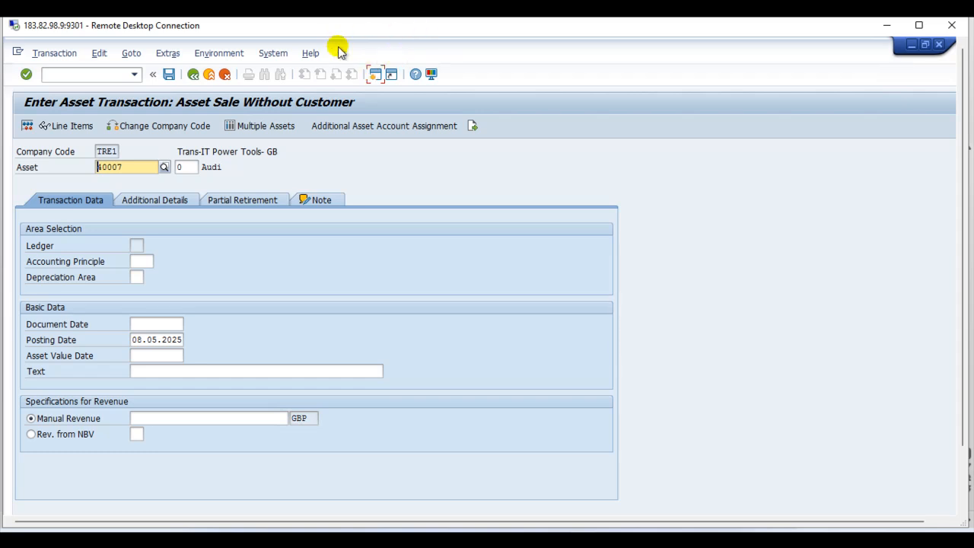
click(70, 54)
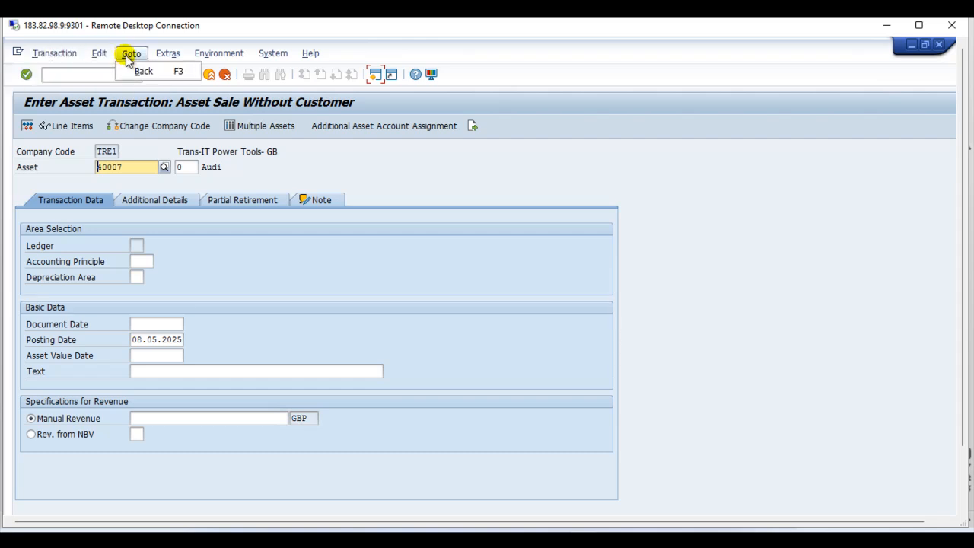
mouse_move(212, 58)
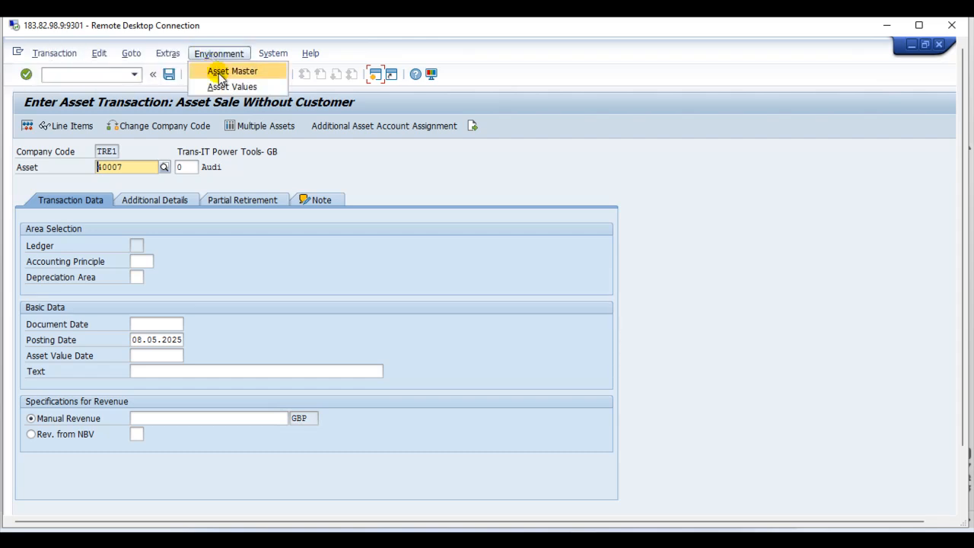
mouse_move(259, 55)
click(540, 168)
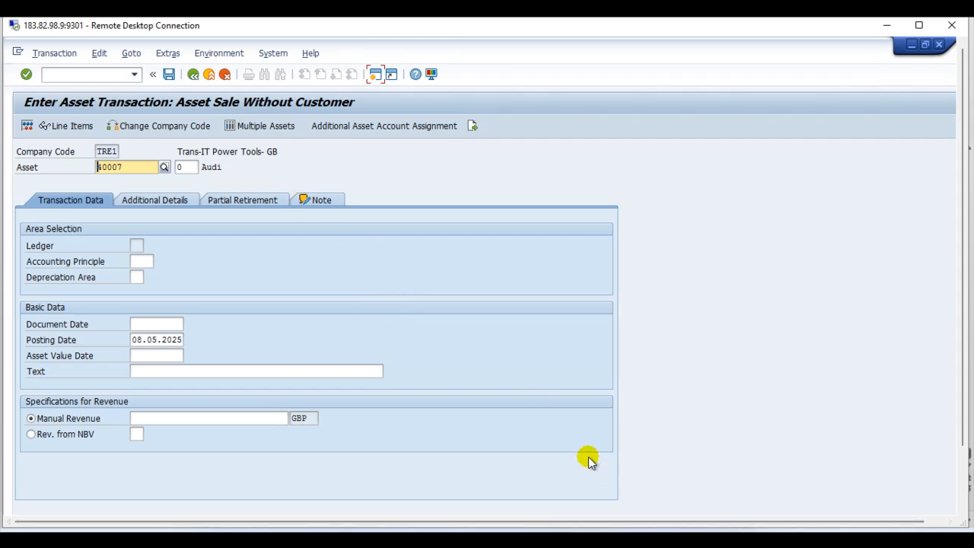
Step: Leave the asset sale entry and open the Asset Explorer with transaction AW01N for asset 40007
click(374, 74)
click(193, 74)
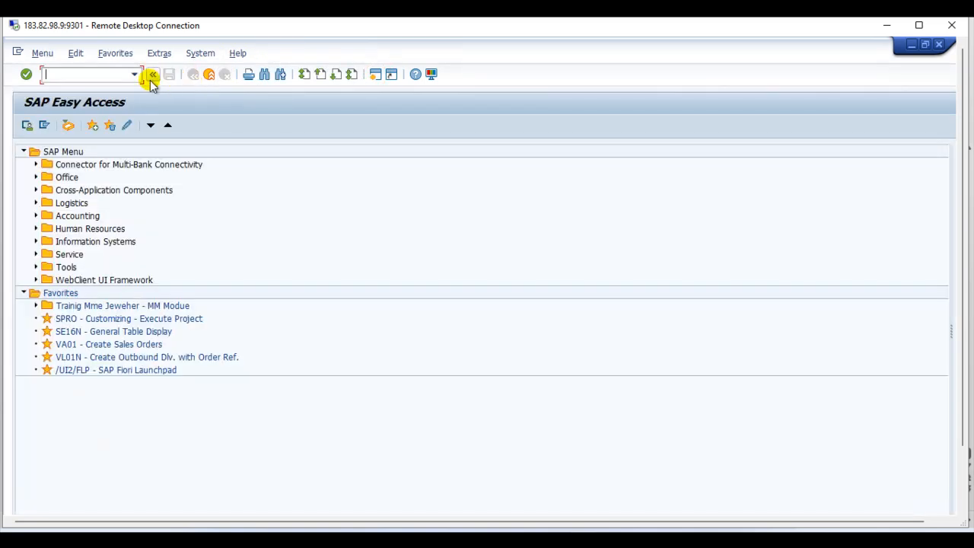
text(aw01n)
key(Return)
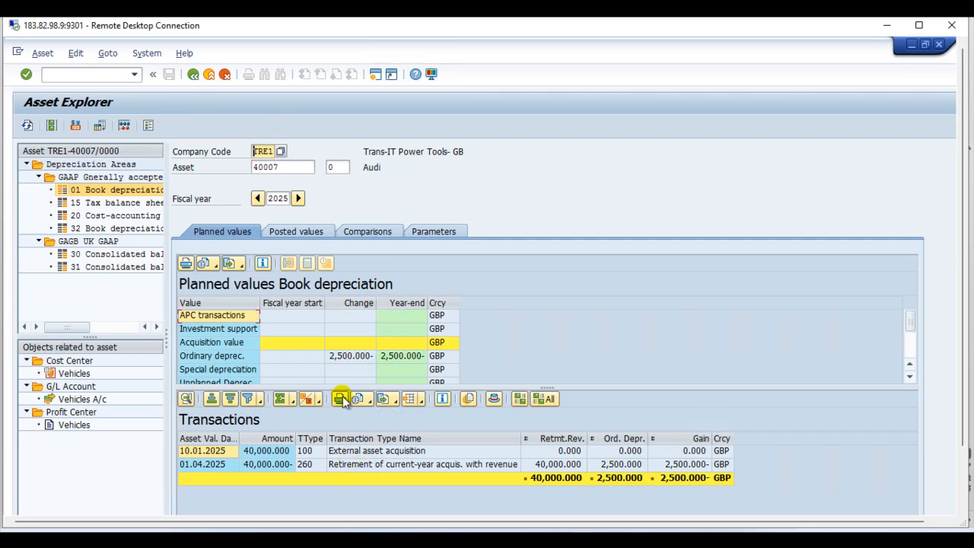
Step: Display the 01.04.2025 retirement's accounting document, view the asset transaction among its related accounting documents, and return to the document
double_click(261, 469)
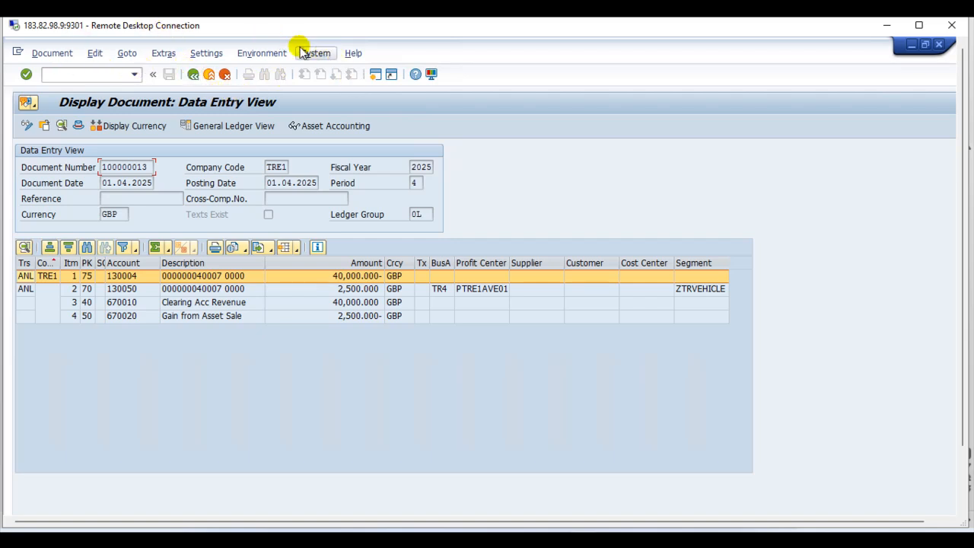
click(278, 53)
mouse_move(335, 122)
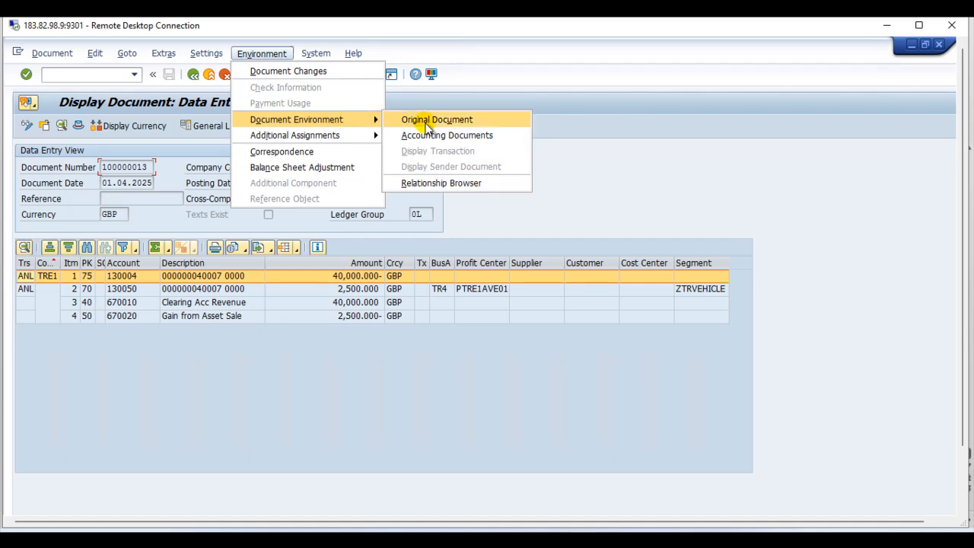
click(418, 133)
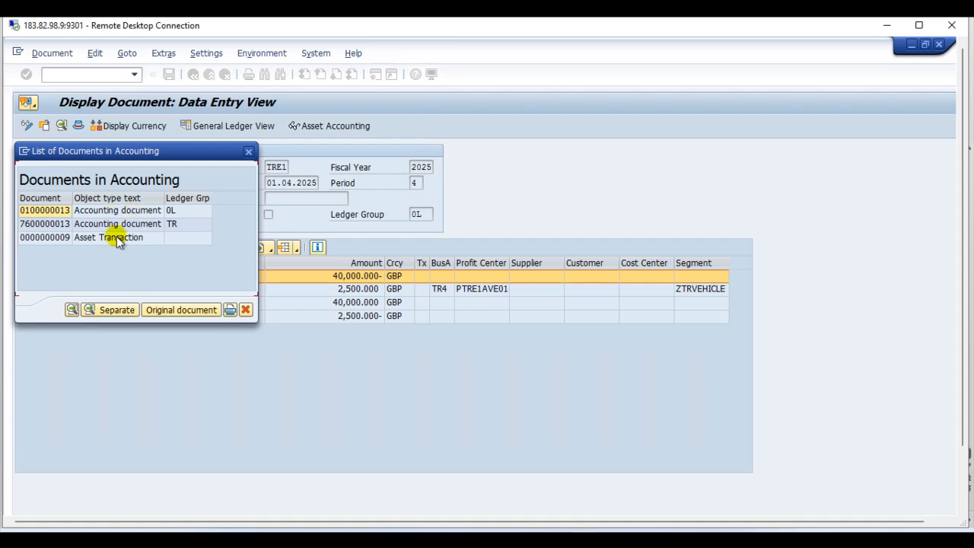
double_click(120, 239)
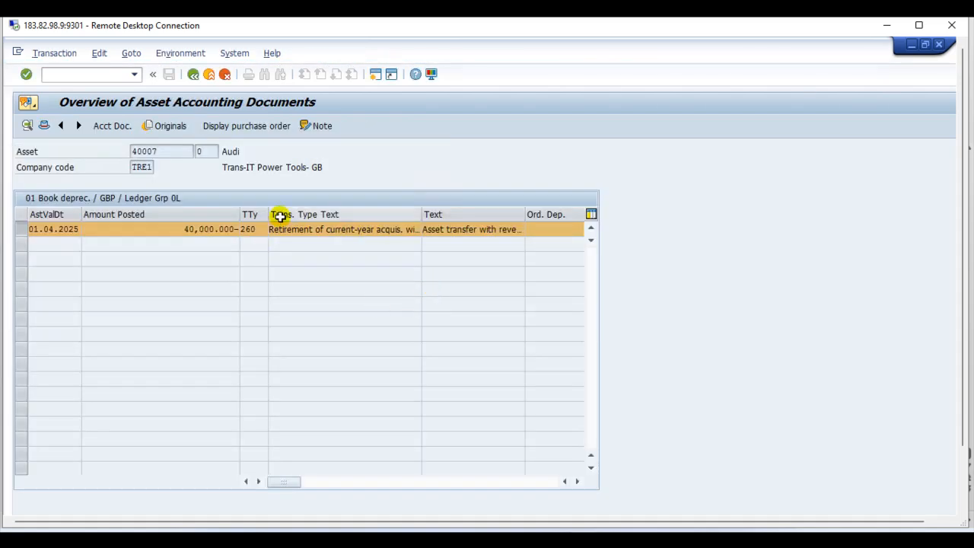
click(193, 74)
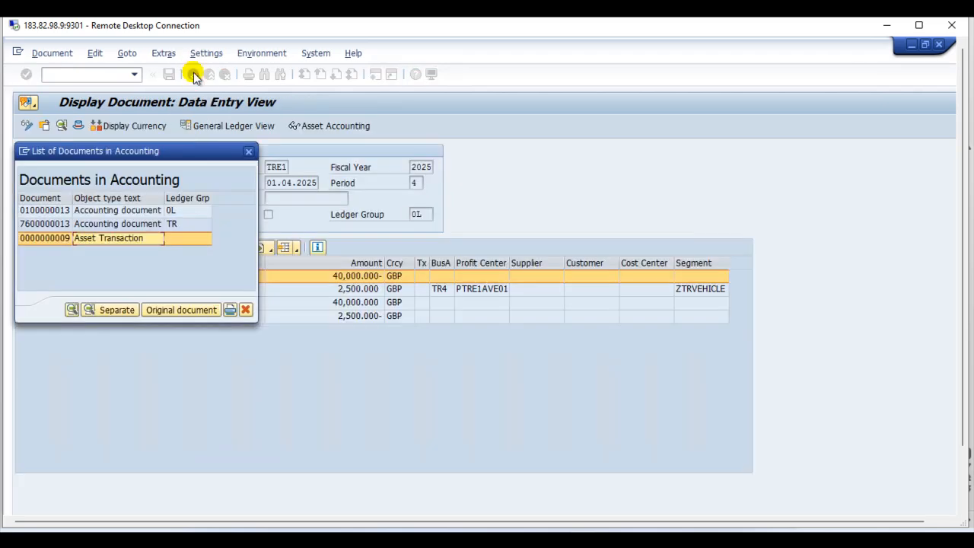
click(248, 151)
Step: Check the display currency options and the general ledger view of the retirement document, and return to the Asset Explorer
click(143, 128)
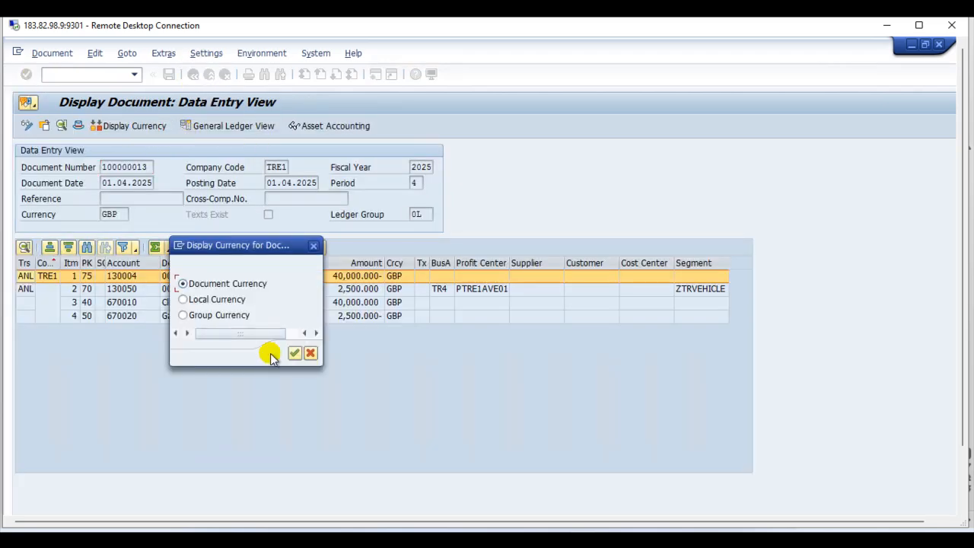
click(314, 245)
click(232, 127)
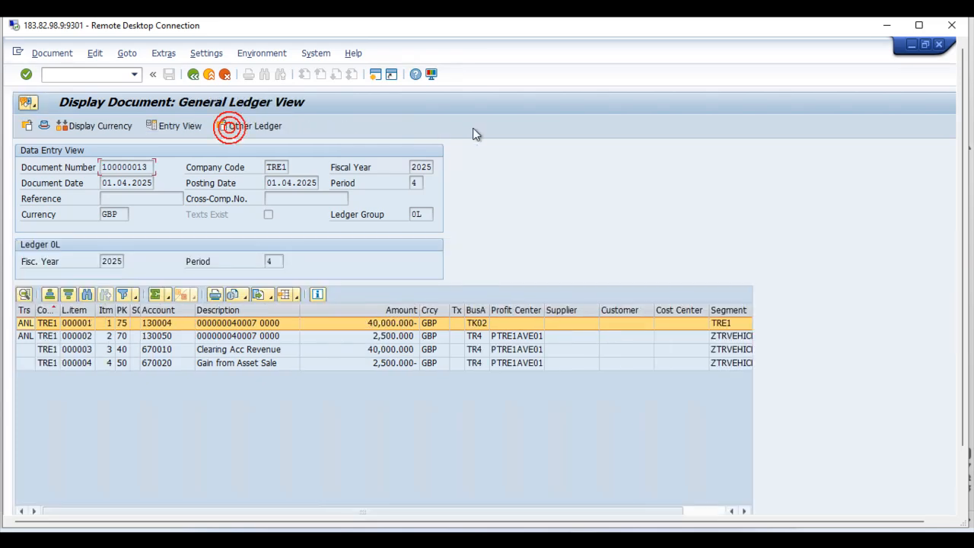
click(195, 74)
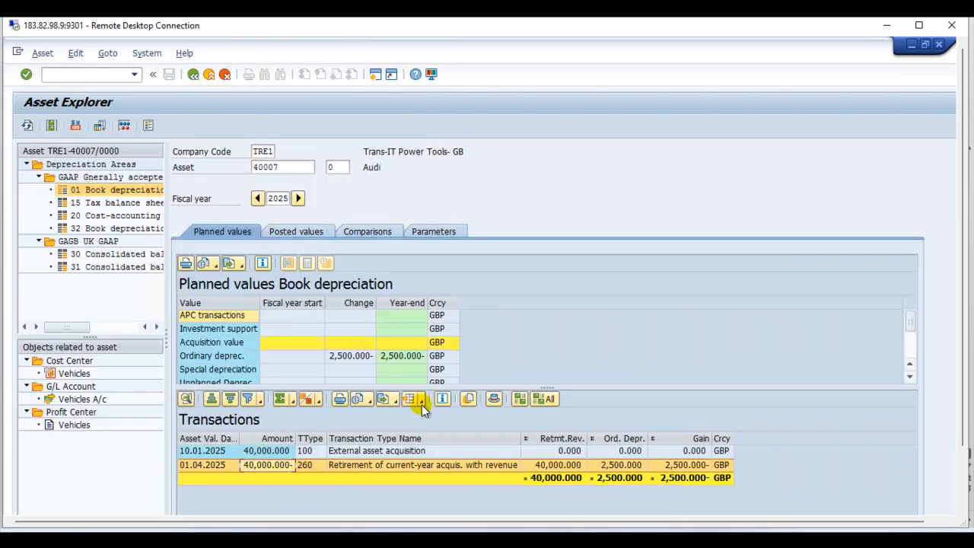
Step: Review the posted values, comparisons and depreciation parameters of asset 40007, and leave the Asset Explorer
click(290, 231)
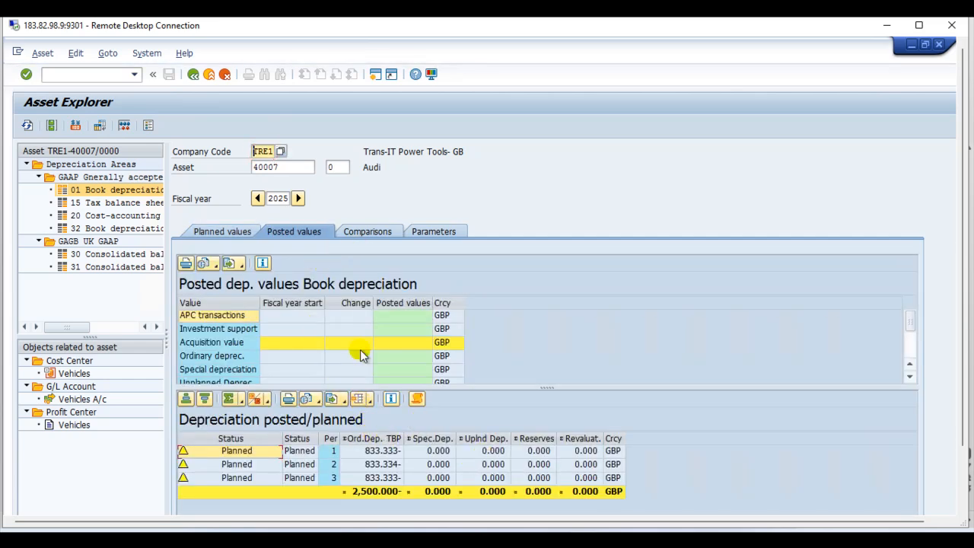
click(369, 231)
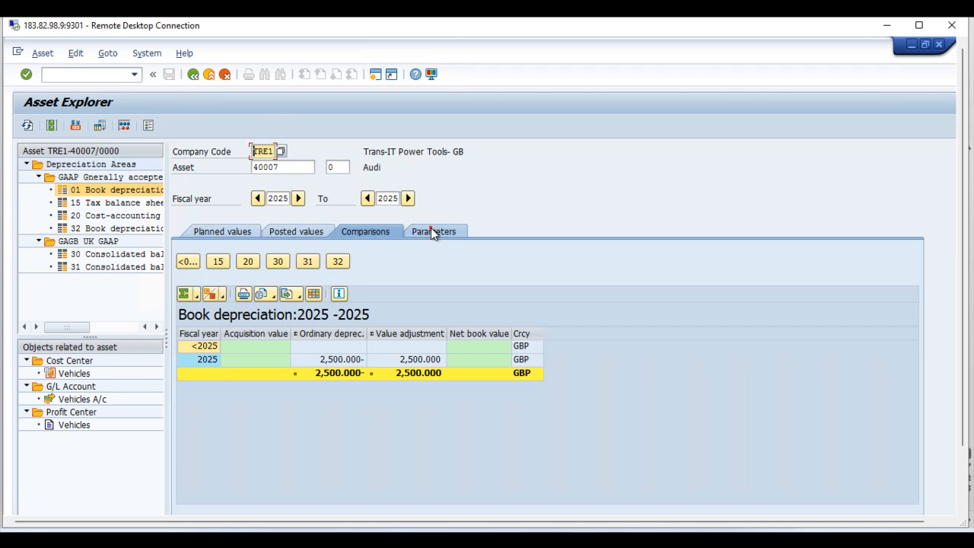
click(432, 230)
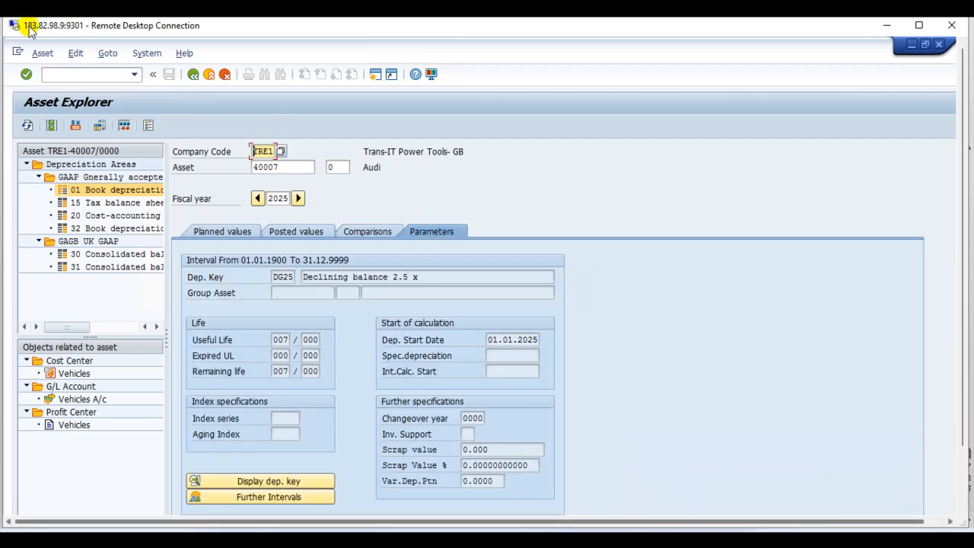
click(194, 75)
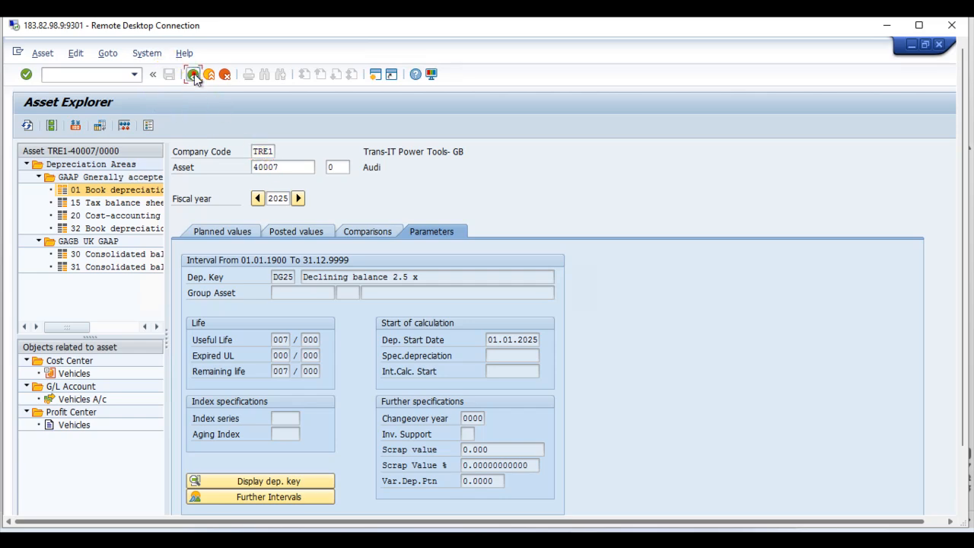
Step: Reopen the Asset Explorer for asset 40007 and examine the general data in its asset master record
click(136, 74)
click(104, 92)
key(Return)
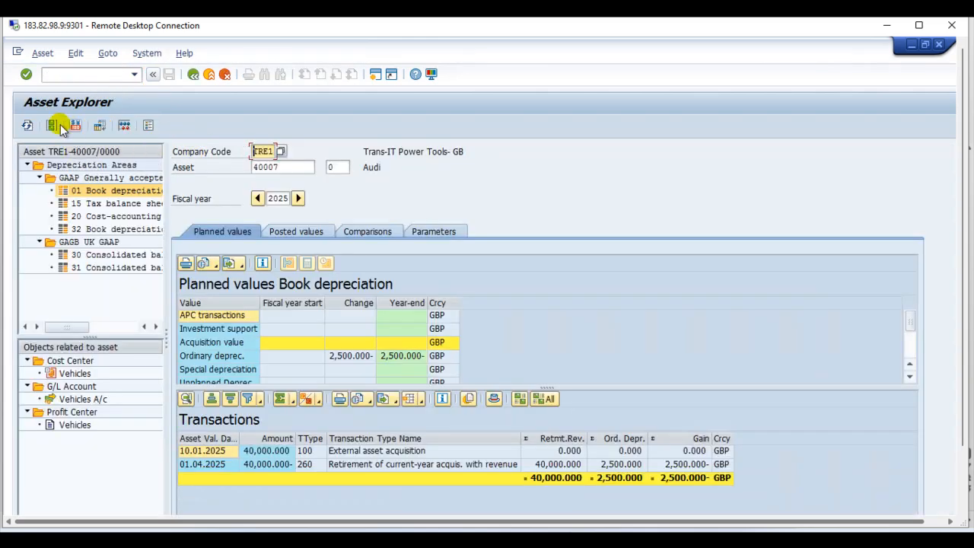
click(52, 126)
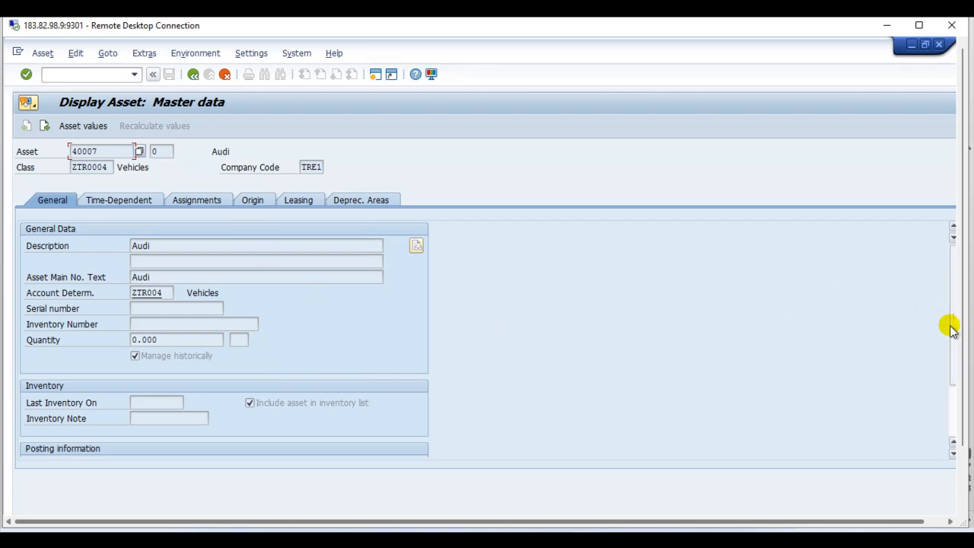
drag(950, 326, 950, 388)
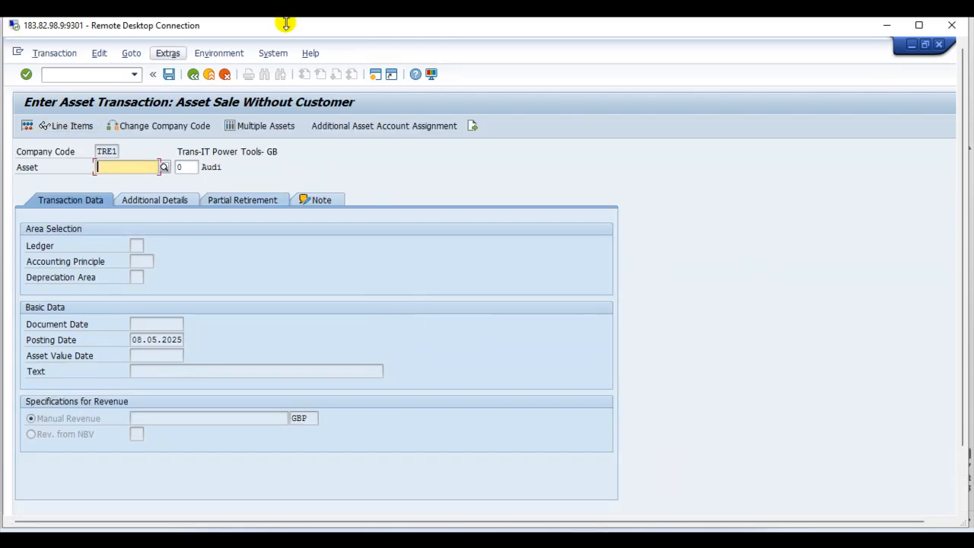
Step: Switch the asset sale without customer to multiple-asset entry and set the document, posting and asset value dates to 01.04.2025
click(254, 127)
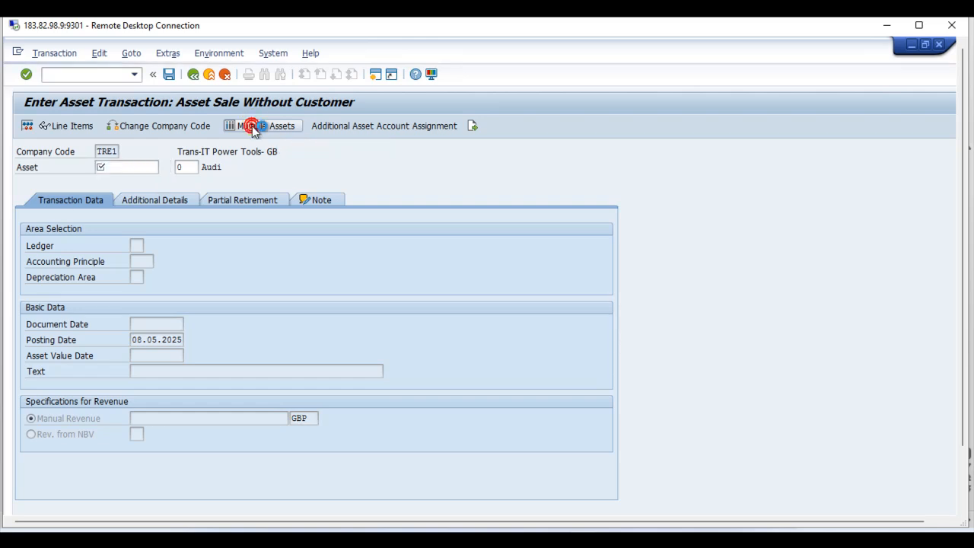
click(159, 274)
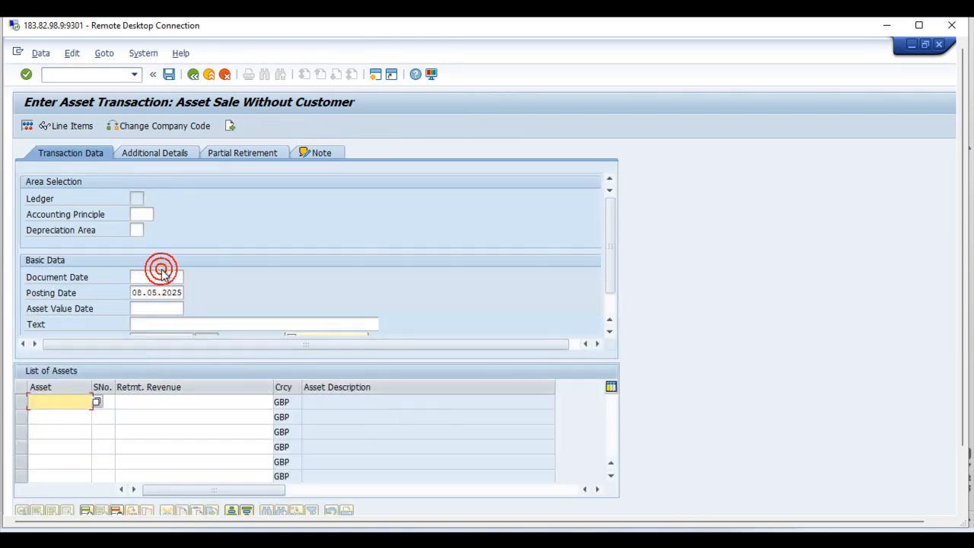
click(166, 277)
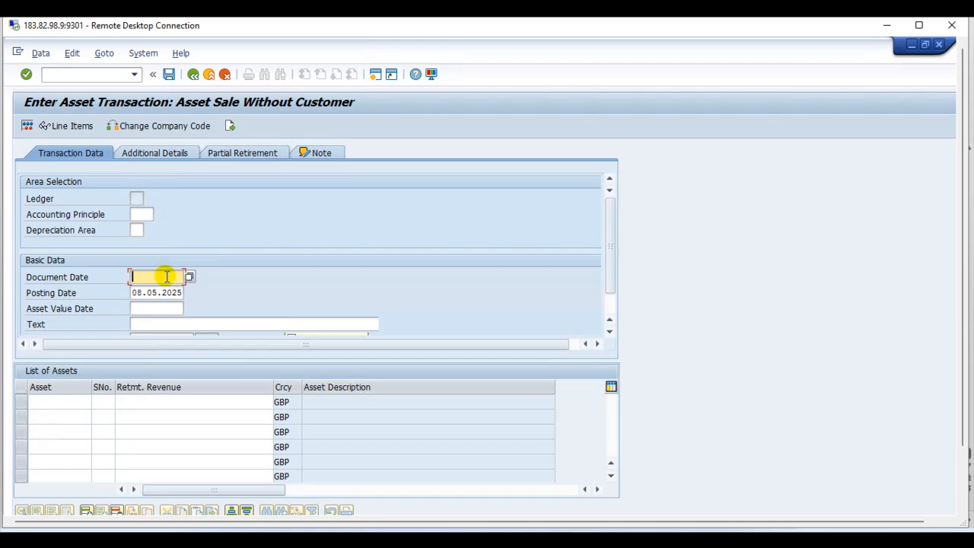
text(01.04.20)
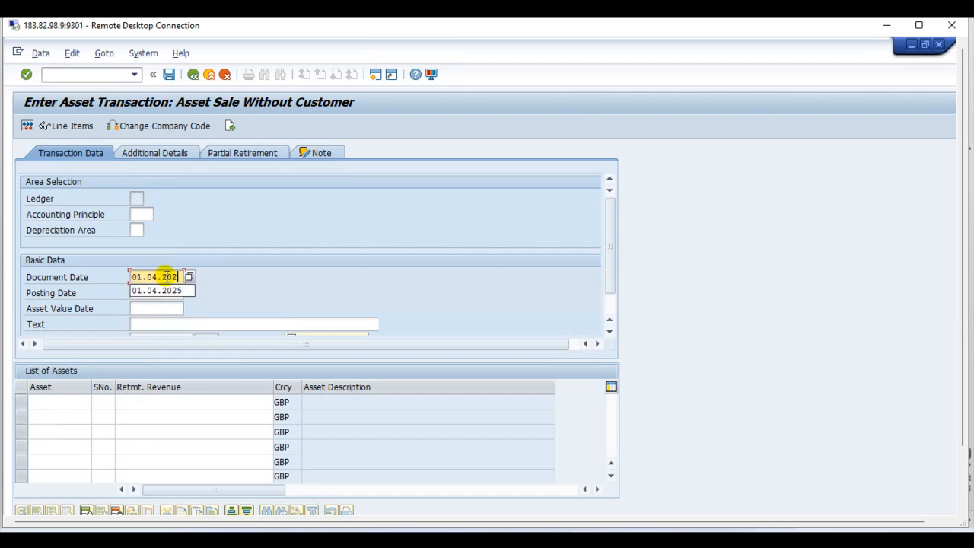
text(2)
text(5)
key(Tab)
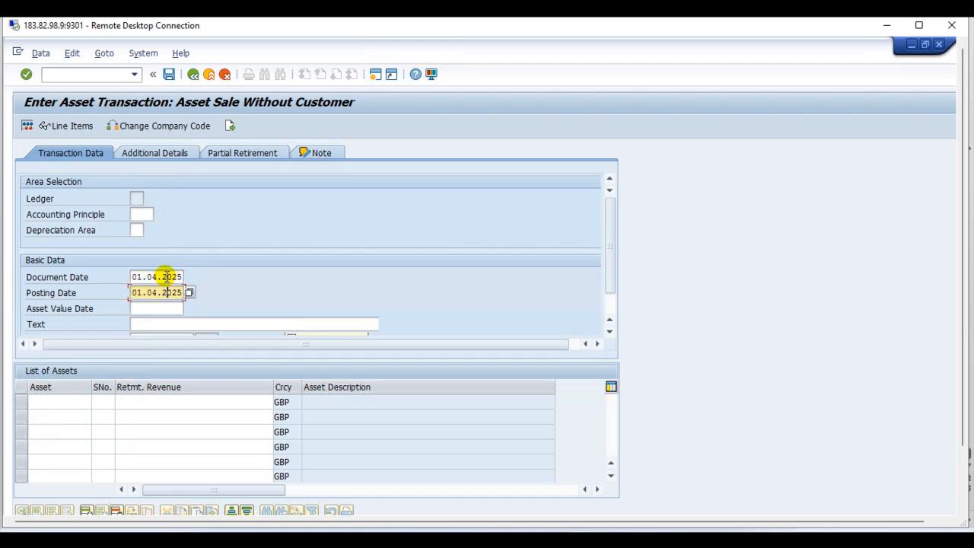
key(Tab)
text(0)
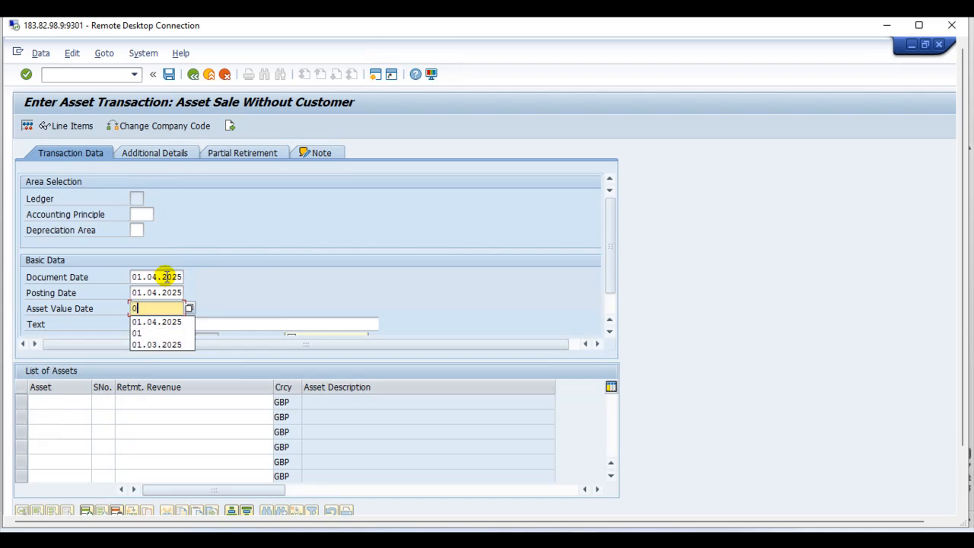
text(1.042)
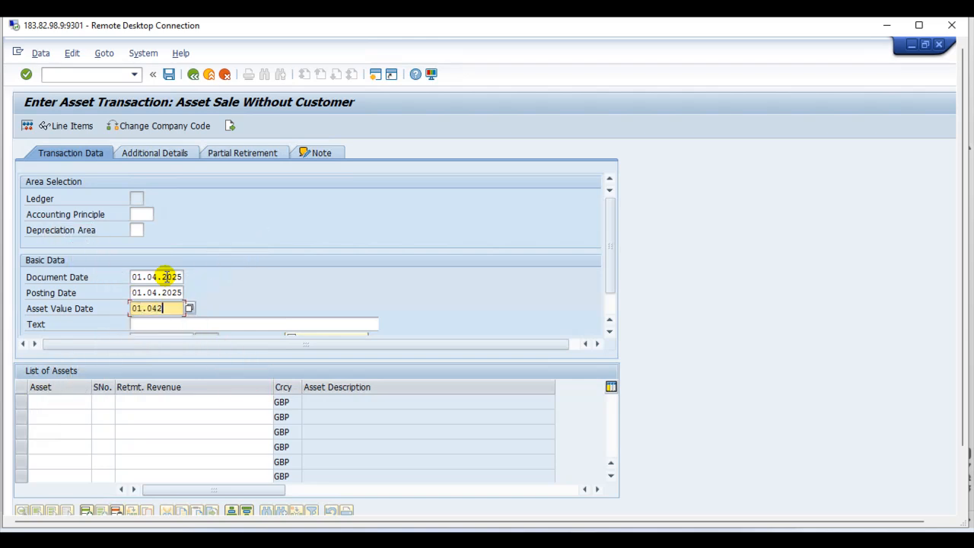
key(BackSpace)
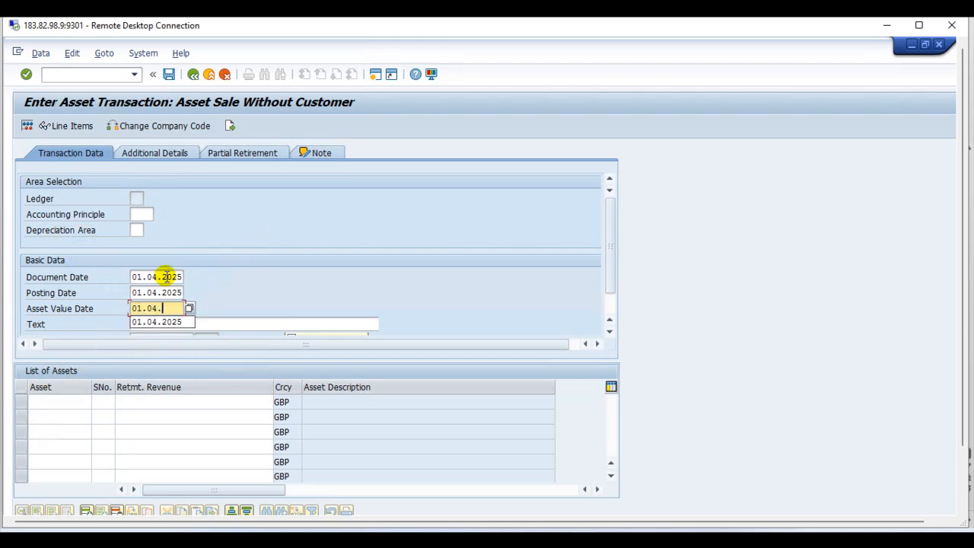
text(.2025)
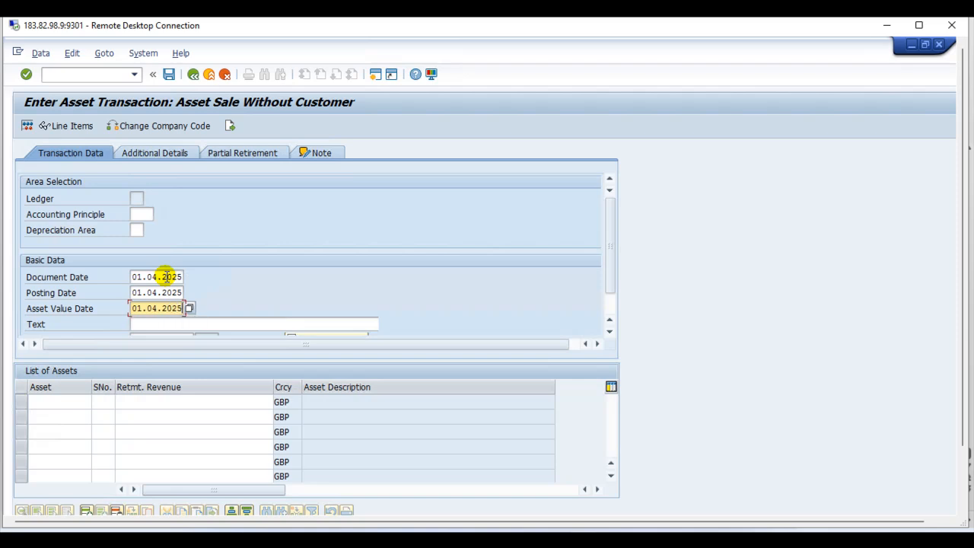
Step: Clear asset number 40007 from the basic data of the multiple-asset sale
scroll(526, 322, down, 1)
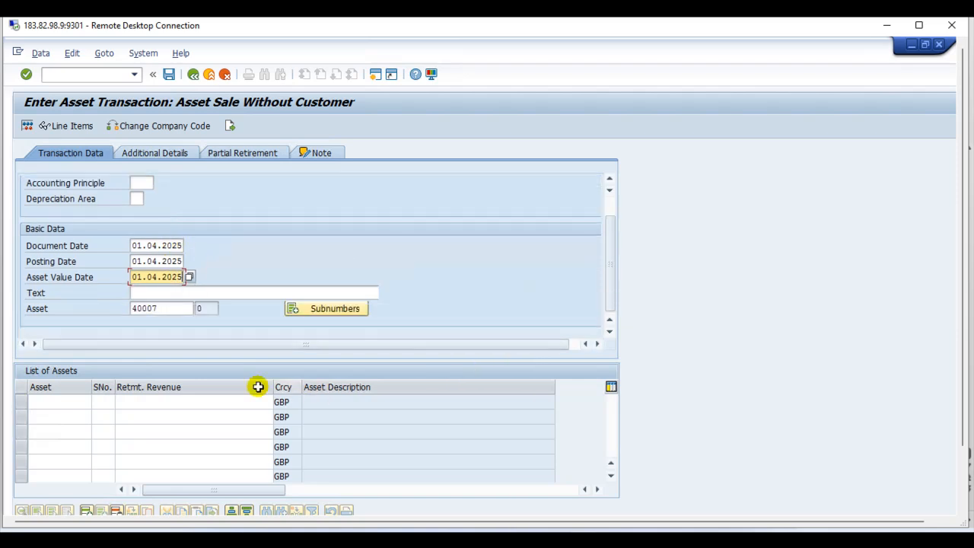
click(173, 309)
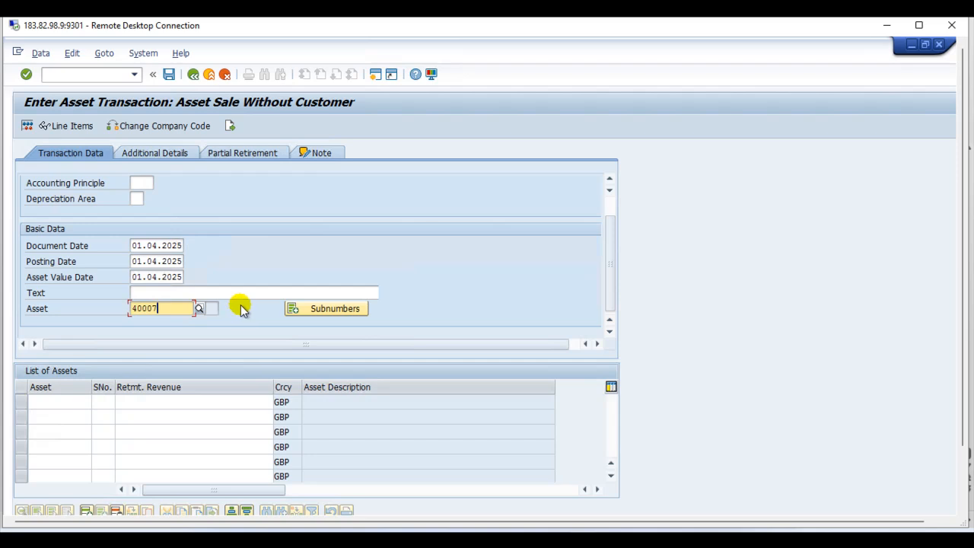
key(BackSpace)
key(BackSpace)
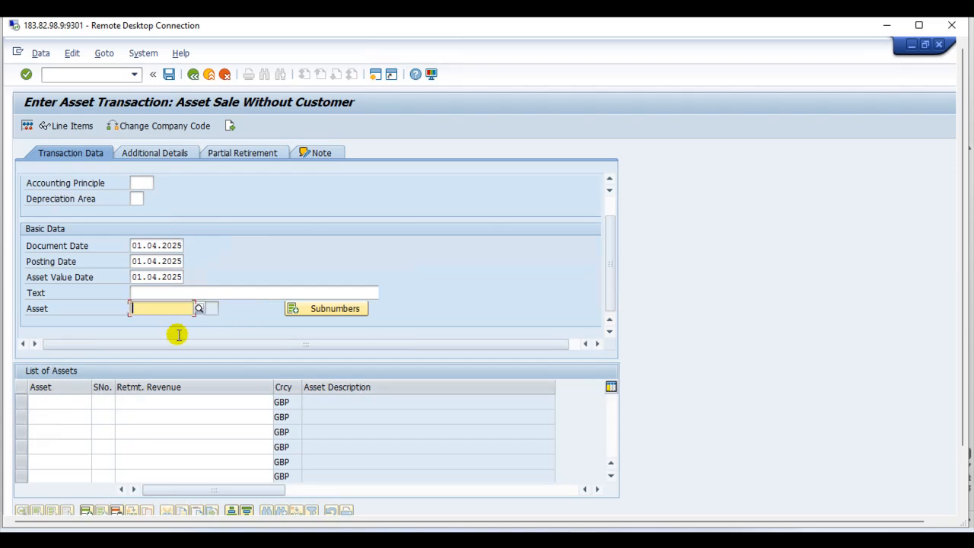
Step: Search the main asset numbers by cost center and add Printer 50000 to the first row of the asset list
click(90, 402)
click(93, 402)
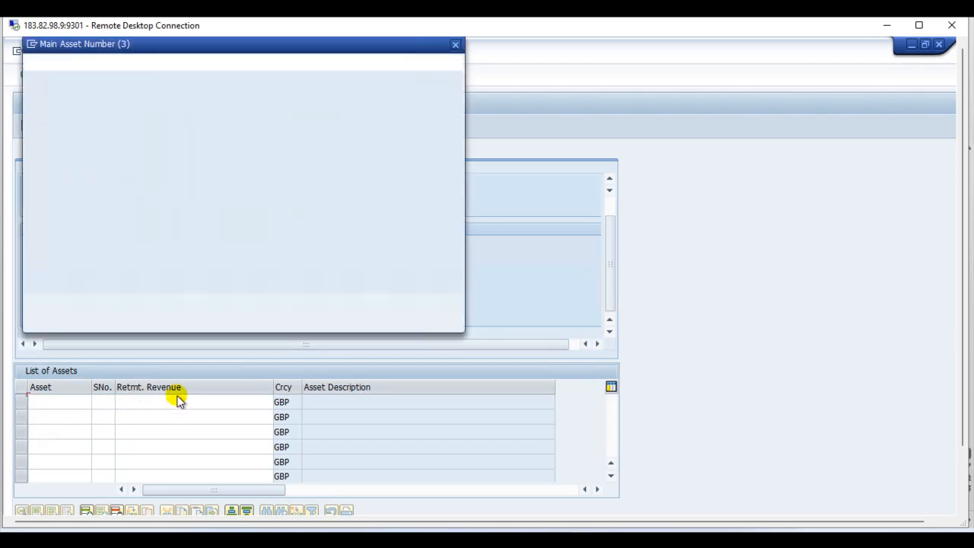
click(205, 65)
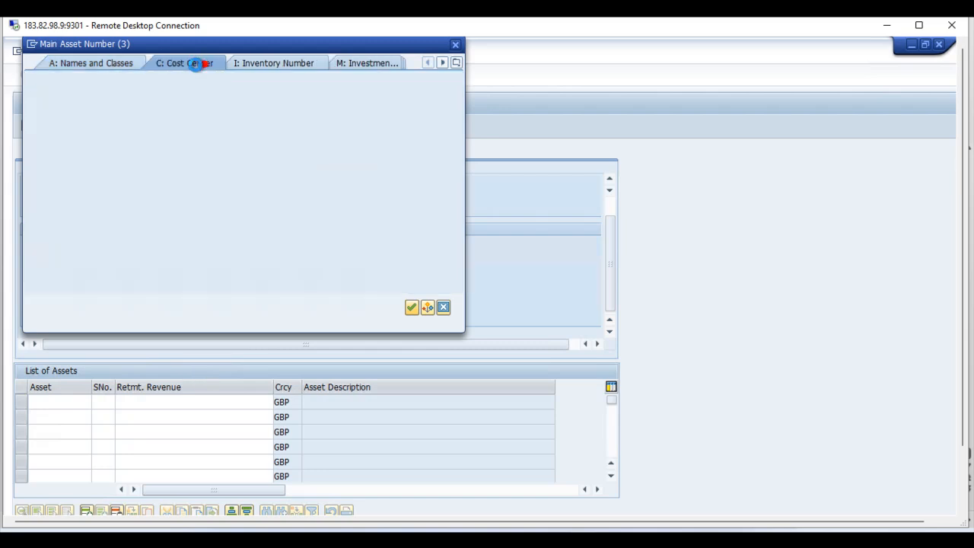
key(Return)
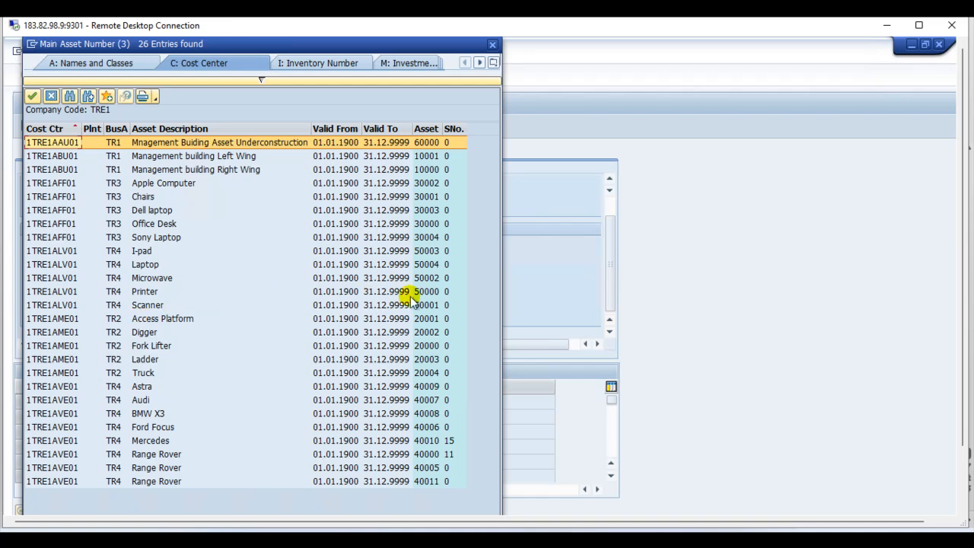
double_click(421, 291)
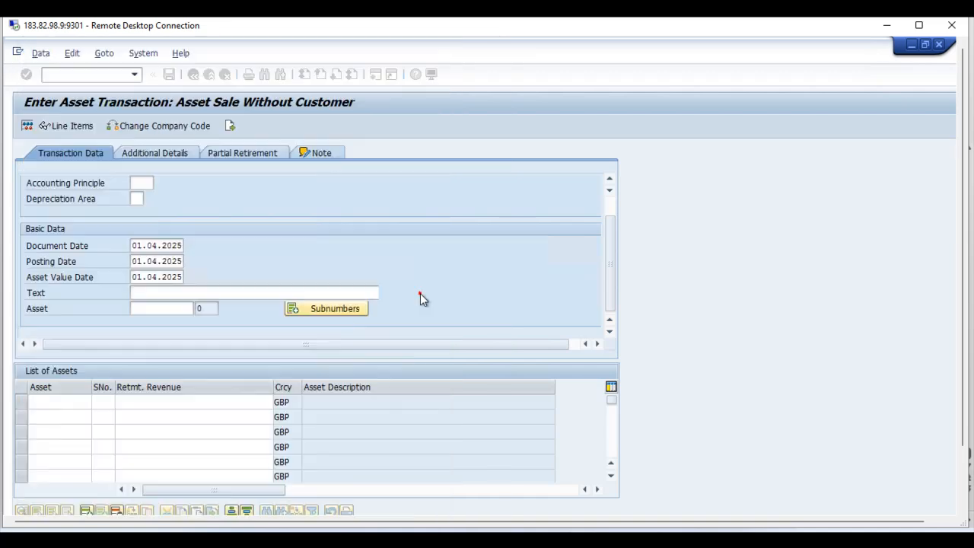
Step: Search the main asset numbers by names and classes in company code TRE1 and add Scanner 50001 to the second row of the asset list
click(104, 401)
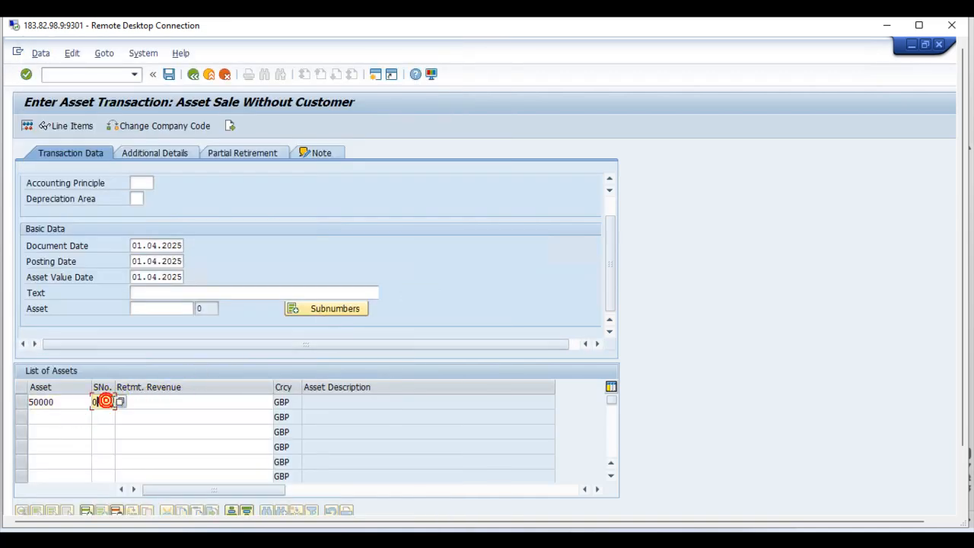
click(157, 401)
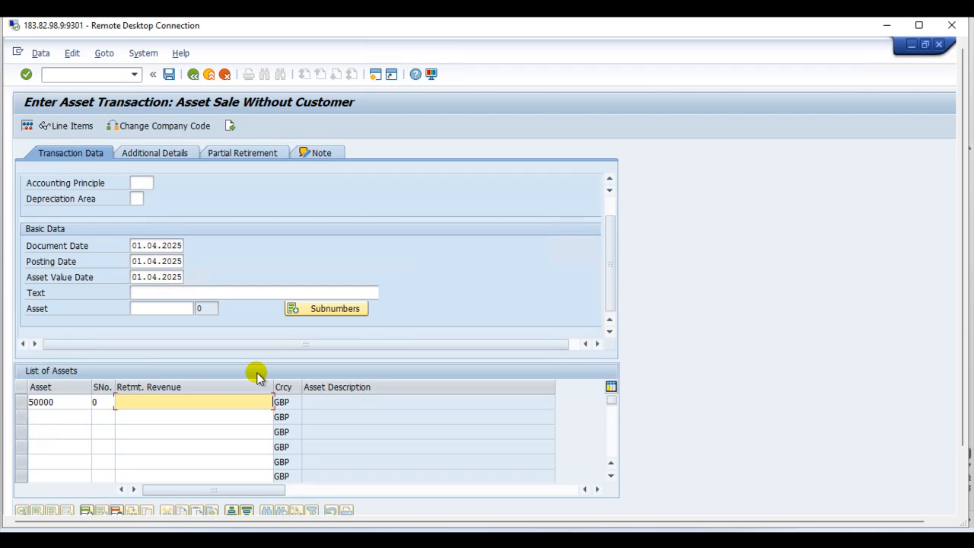
click(73, 419)
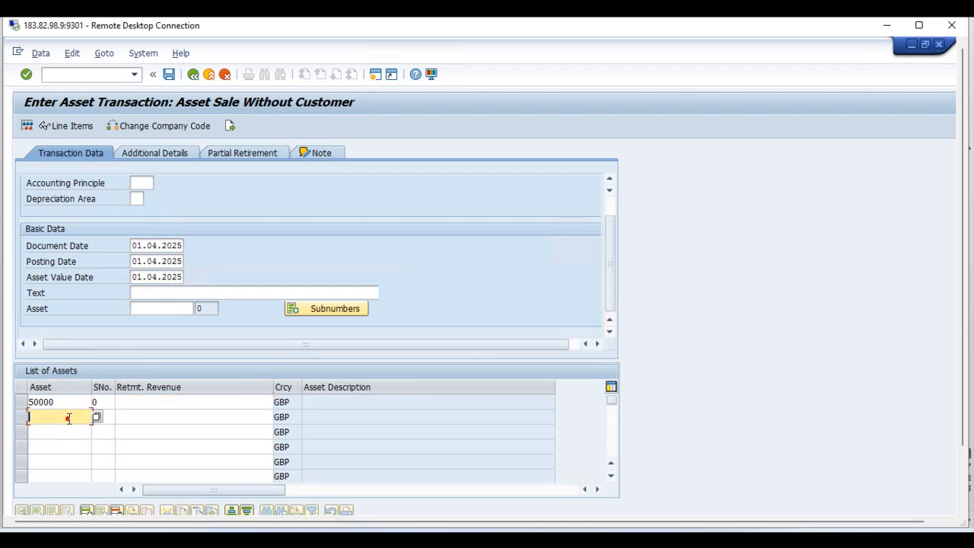
click(96, 417)
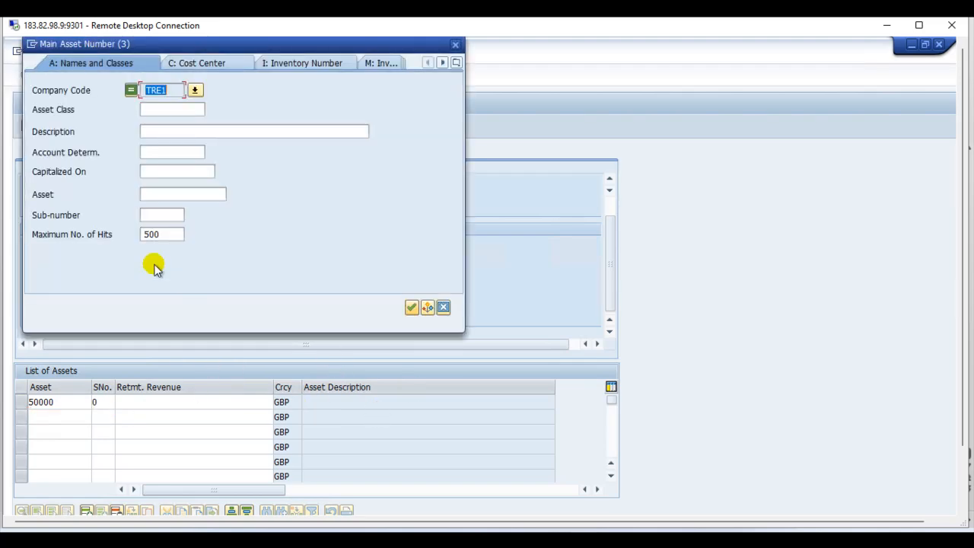
key(Return)
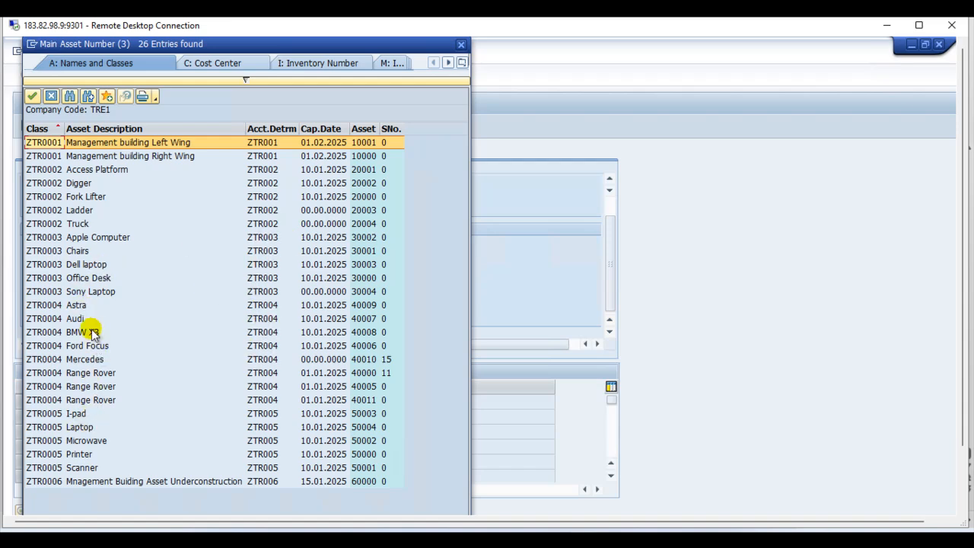
double_click(84, 466)
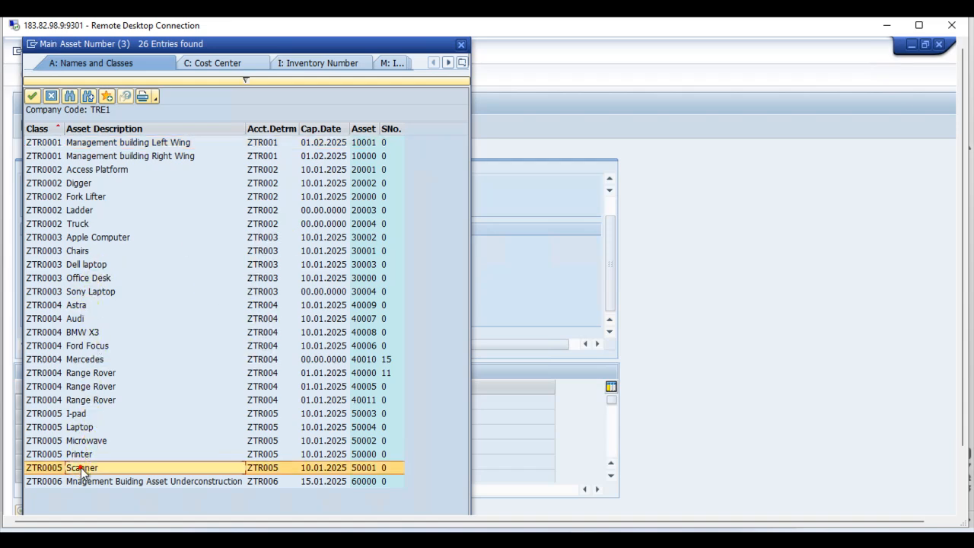
Step: Search the main asset numbers by cost center and add Microwave 50002 to the third row of the asset list
click(67, 431)
click(97, 431)
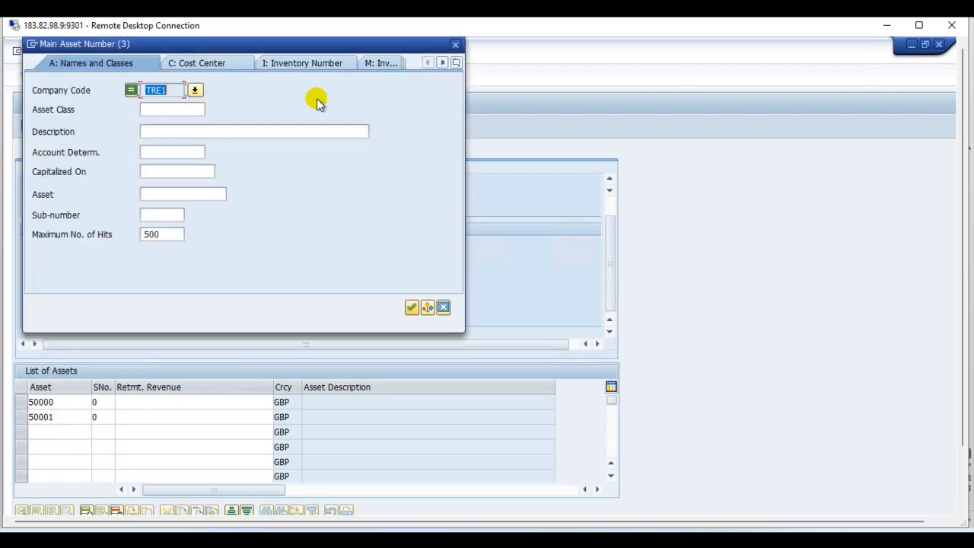
click(225, 62)
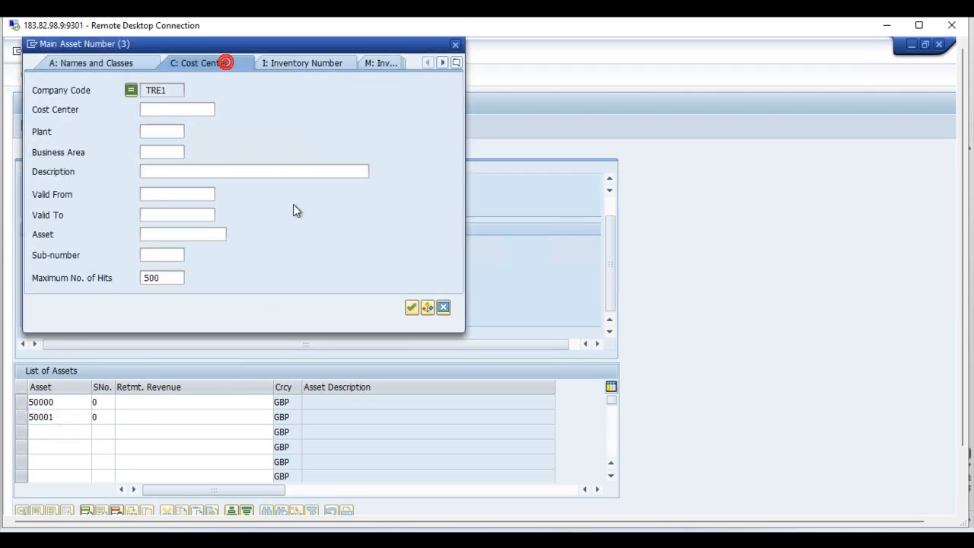
click(411, 307)
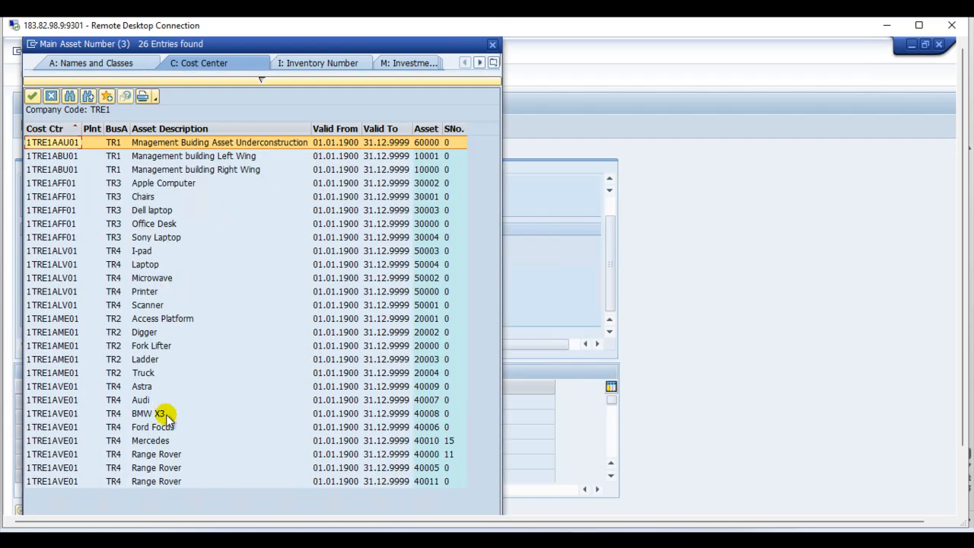
double_click(157, 277)
Step: Enter retirement revenues of 60 GBP for asset 50001 and 25 GBP for asset 50002
click(218, 415)
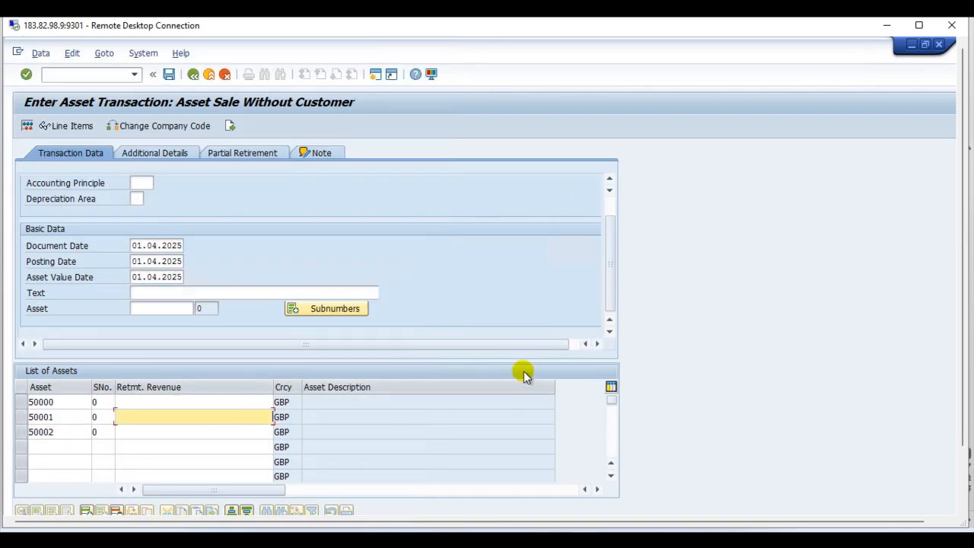
text(60)
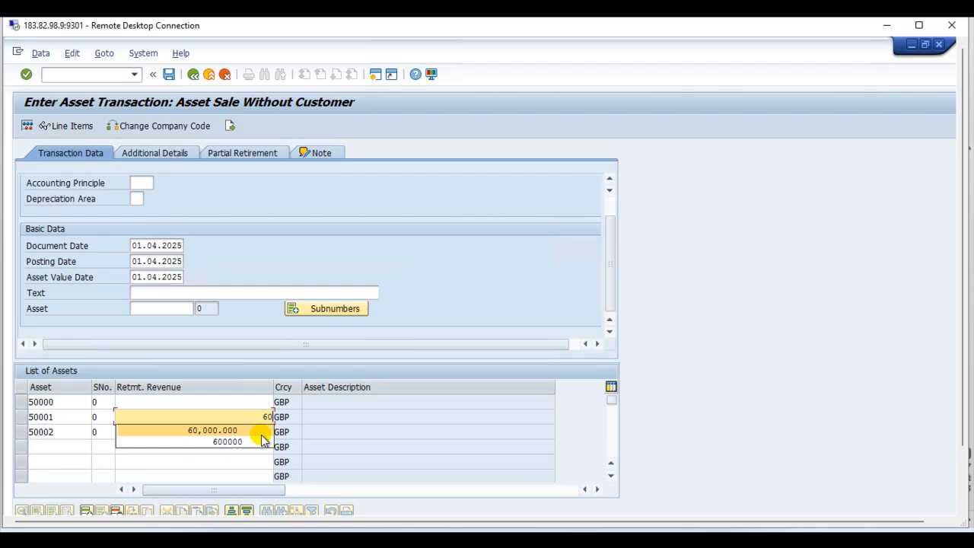
click(183, 454)
click(256, 428)
text(2)
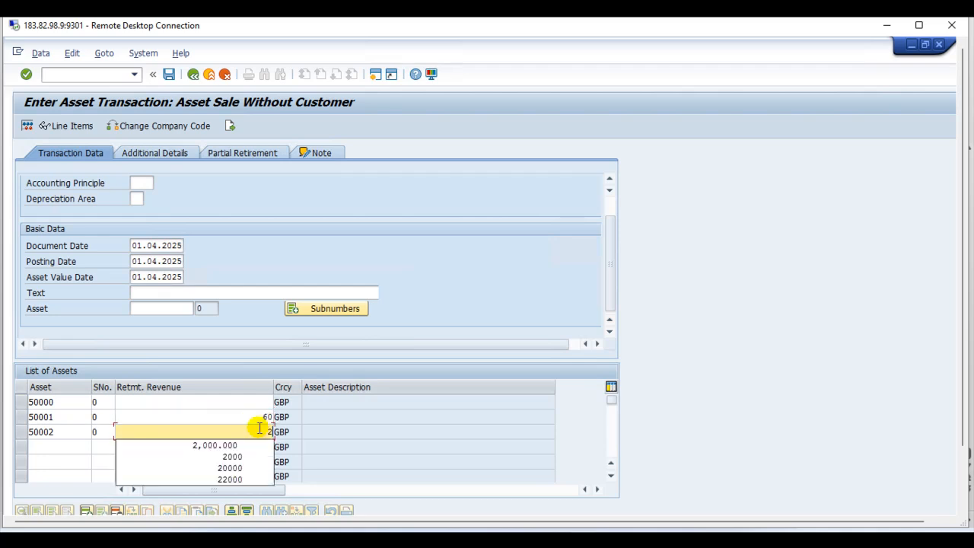
text(5)
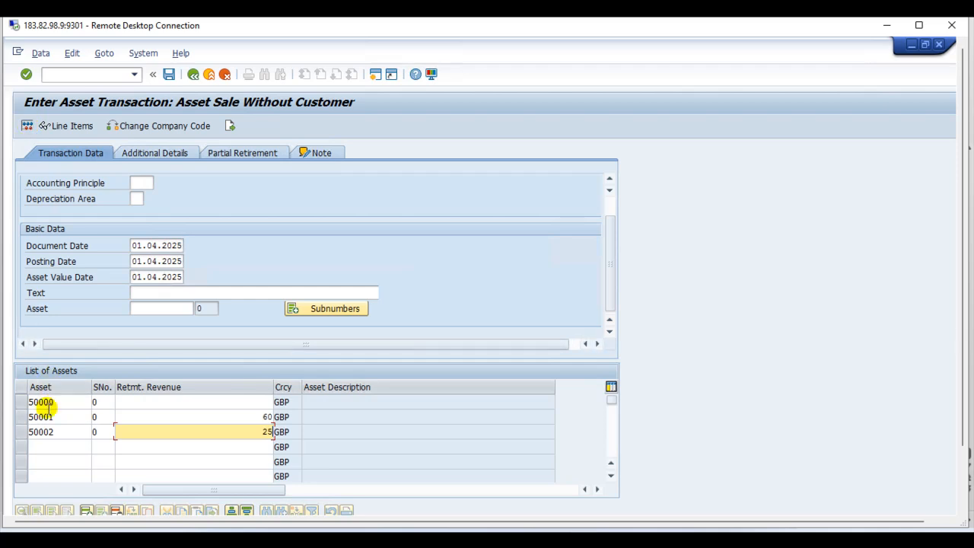
Step: Delete the row of asset 50000 from the list of assets
click(21, 402)
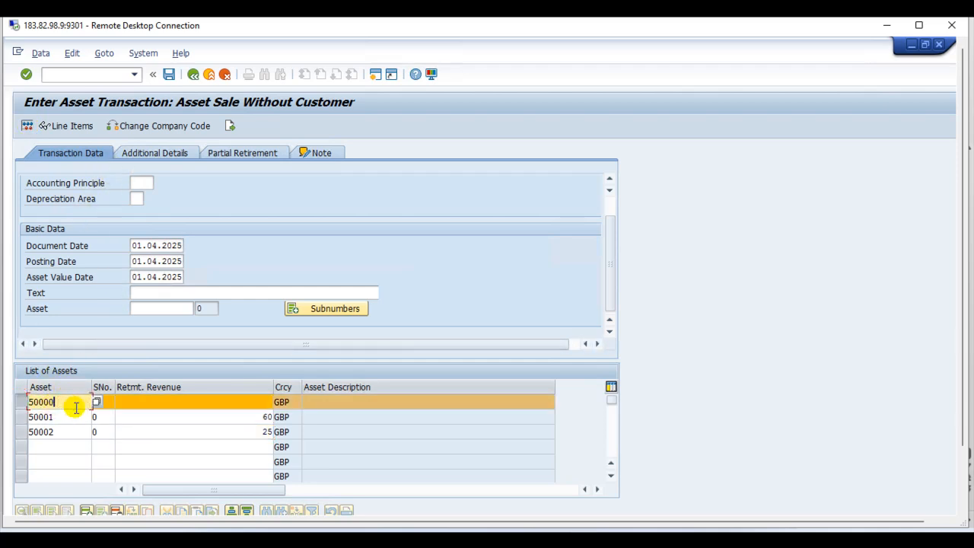
key(Return)
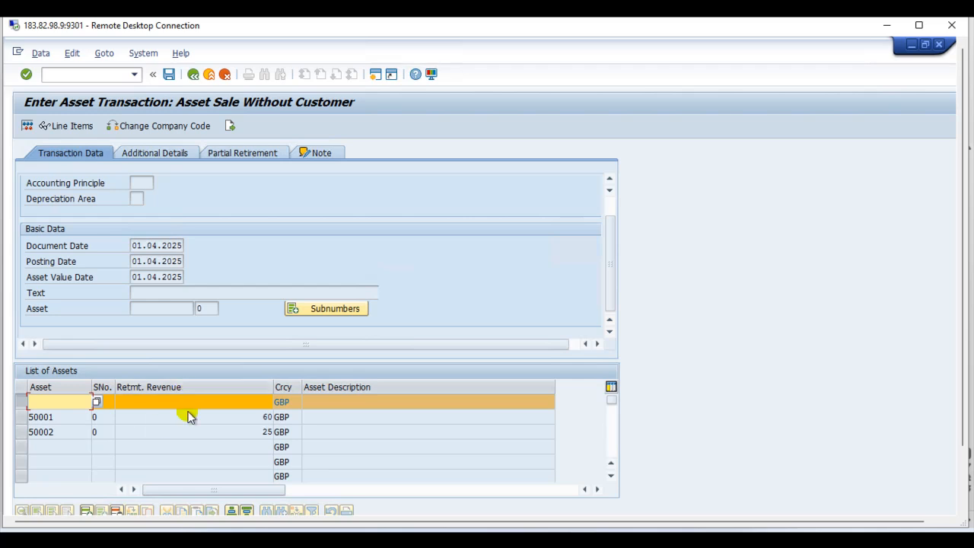
click(117, 511)
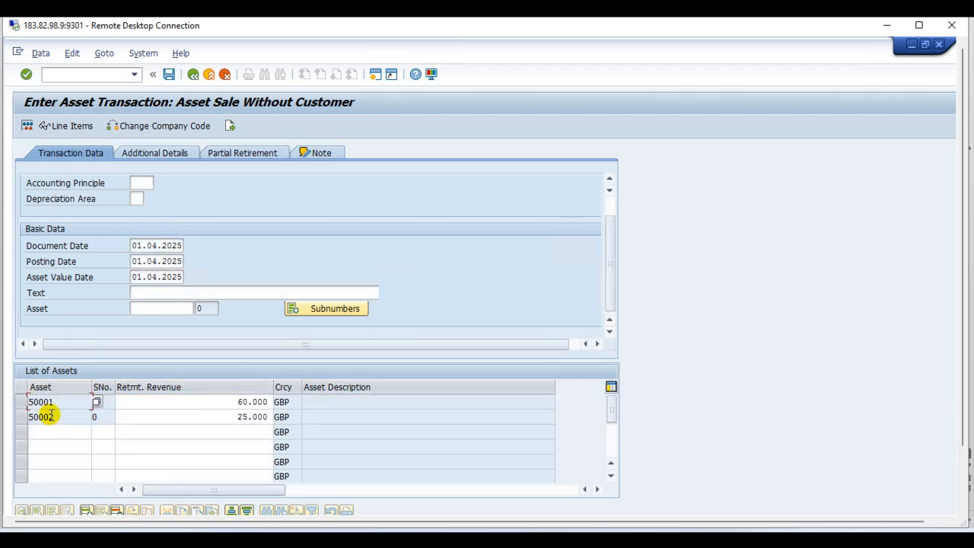
Step: Simulate the multiple-asset sale, read its error log, and return to the transaction data
click(26, 125)
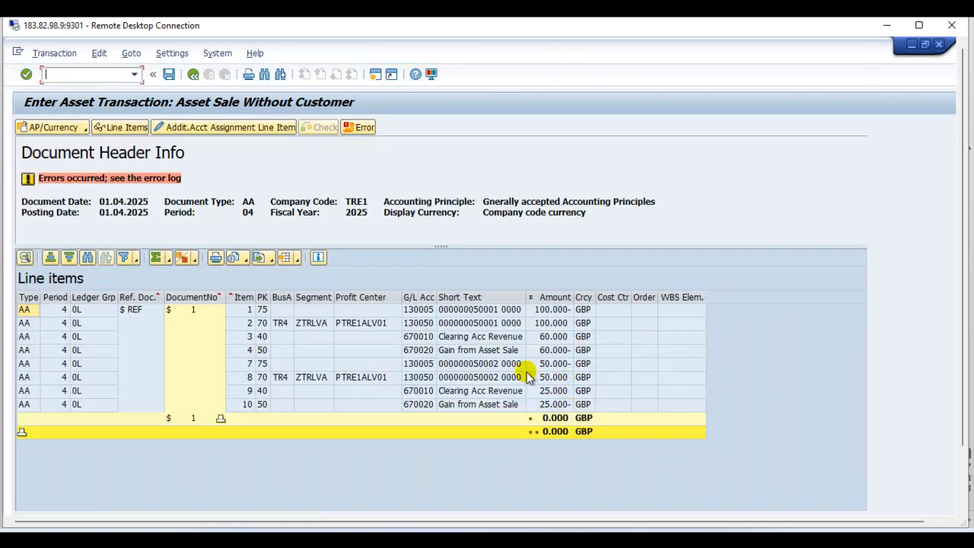
click(358, 127)
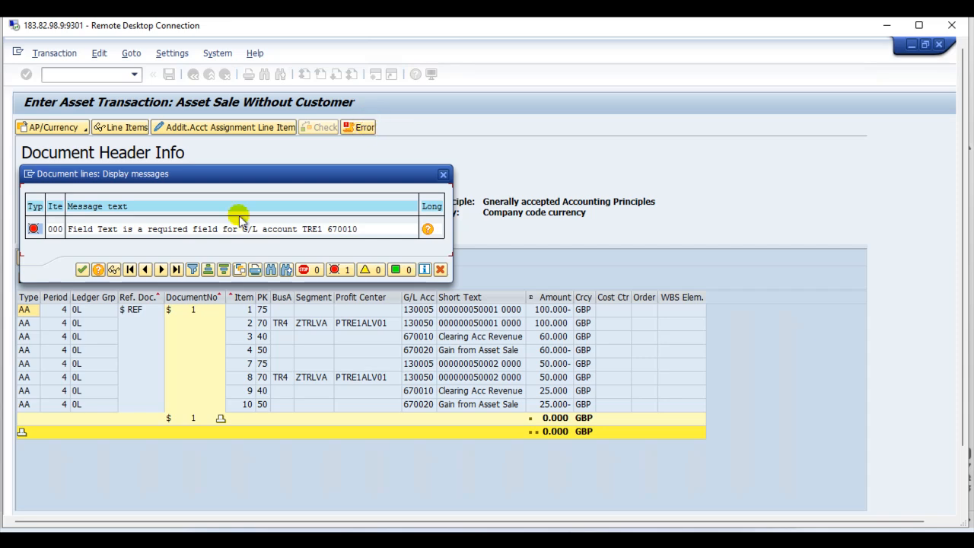
click(443, 175)
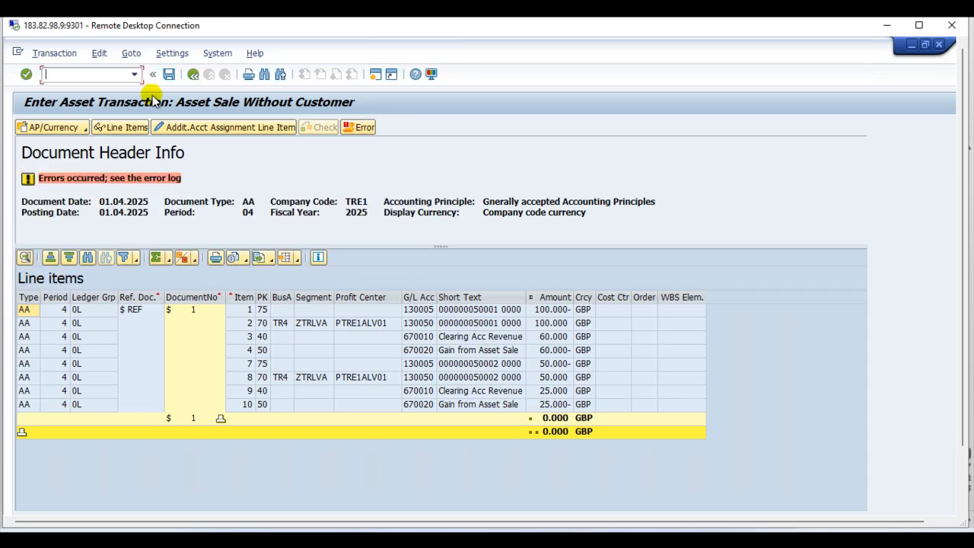
click(191, 75)
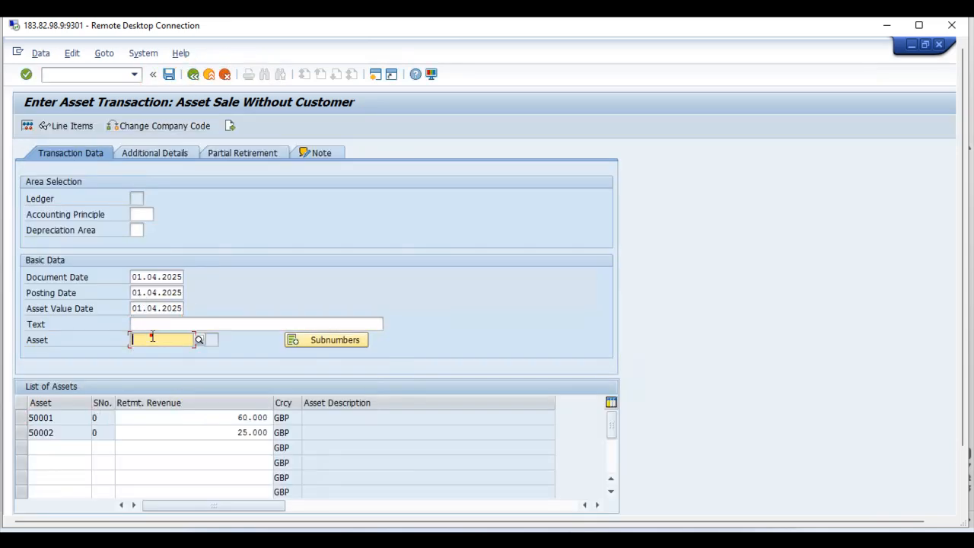
Step: Enter "Multiple Asset Retirement" as the text in the basic data of the sale
click(181, 323)
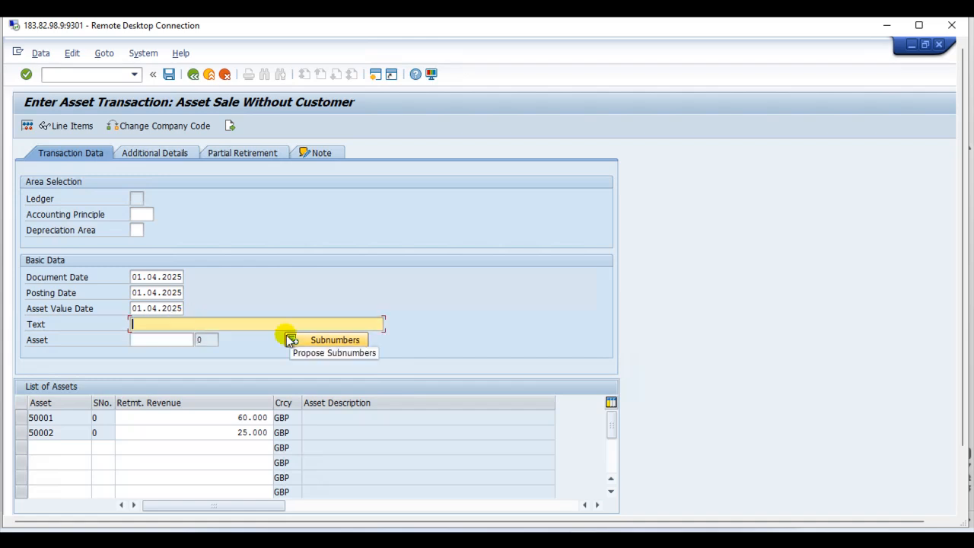
text(Asse)
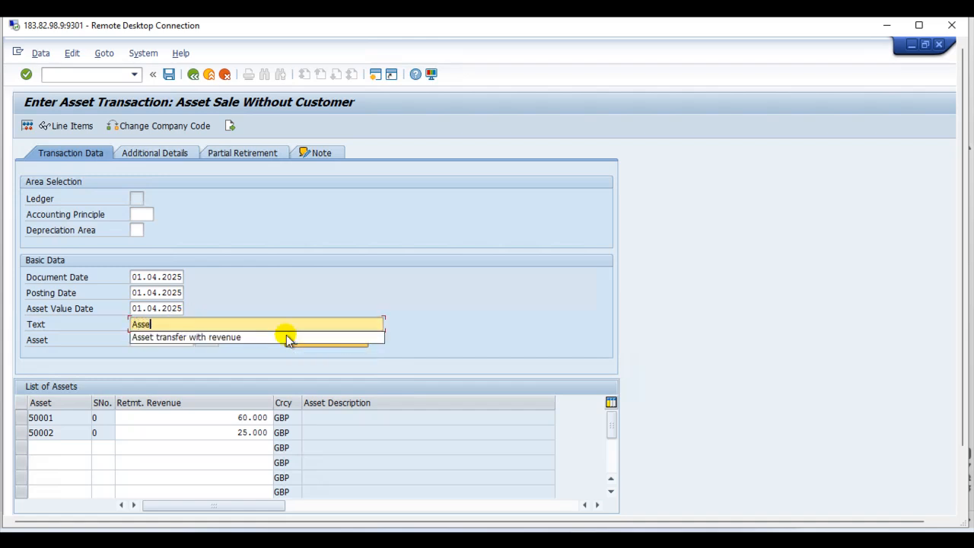
key(BackSpace)
key(BackSpace)
key(BackSpace)
key(BackSpace)
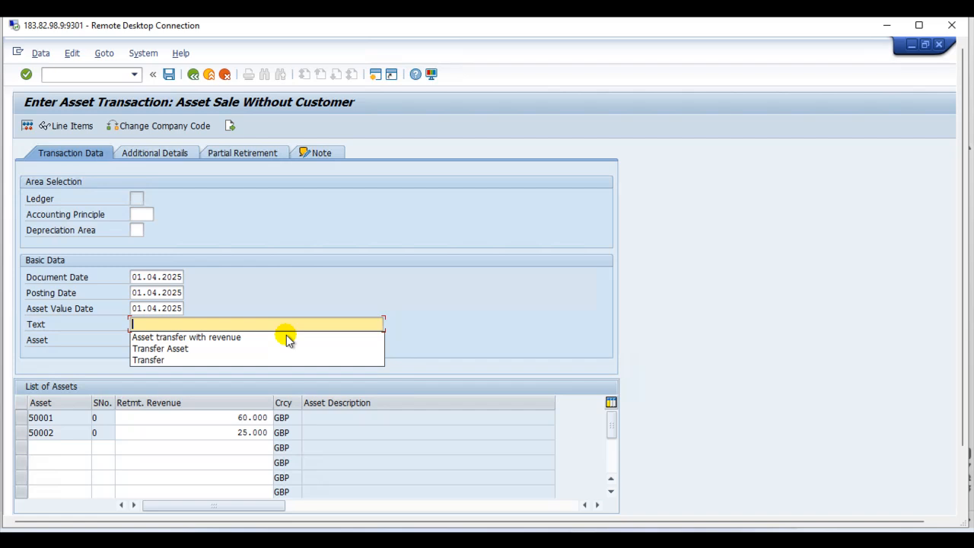
text(Multiple Asset Retirement)
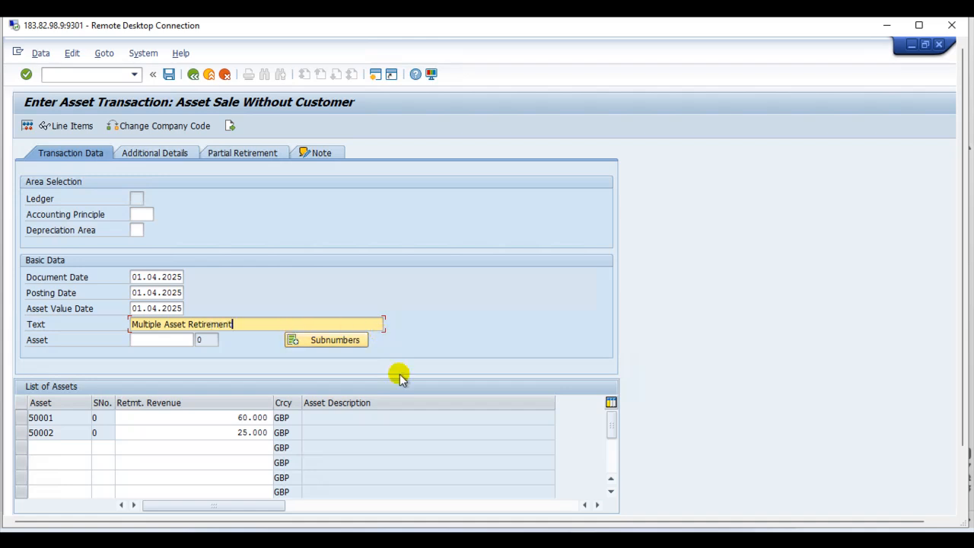
Step: Simulate the sale again, examine the asset line items for the Scanner and Microwave, and return to the transaction data
click(28, 127)
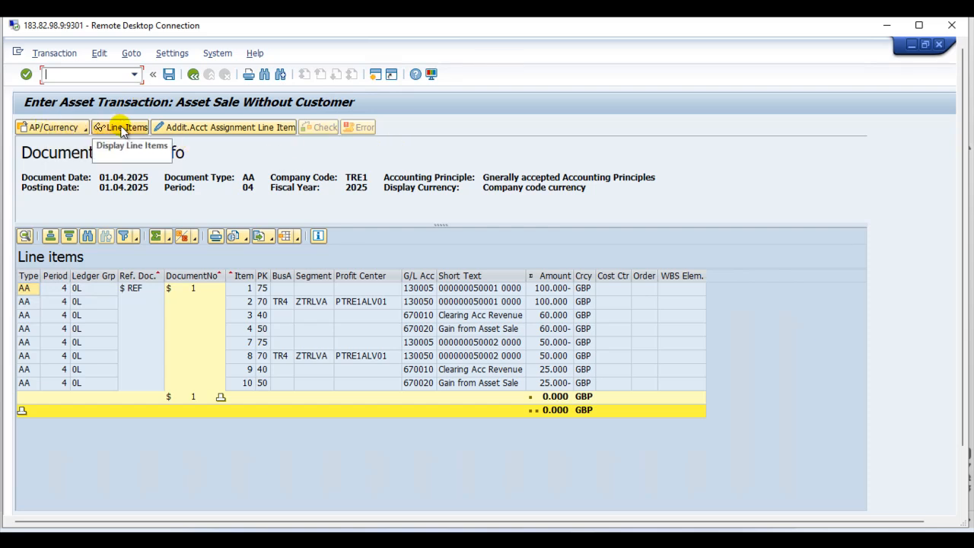
click(122, 128)
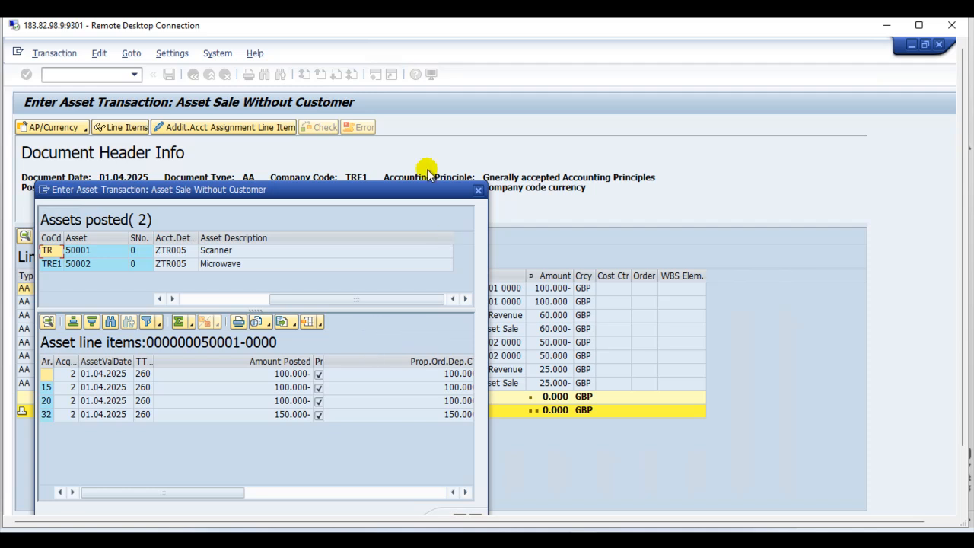
click(479, 190)
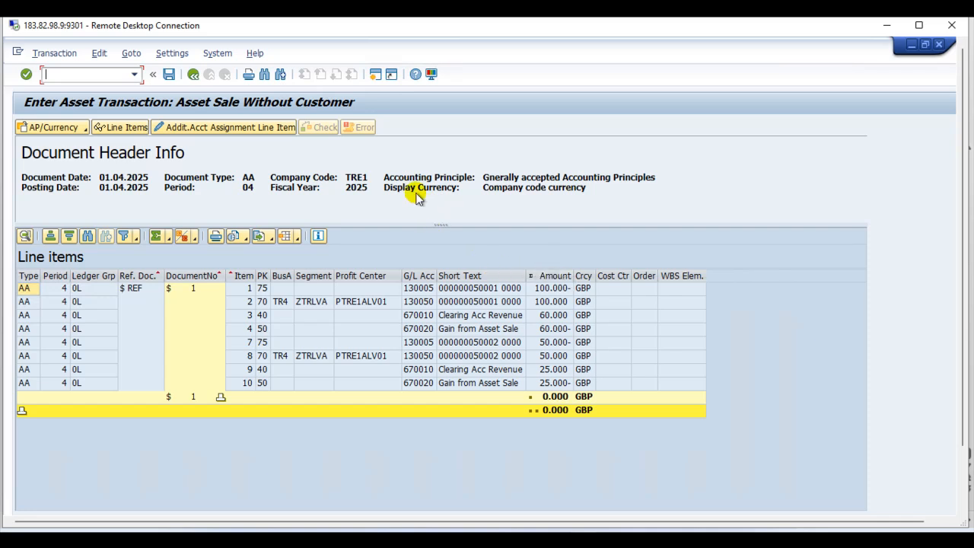
click(193, 73)
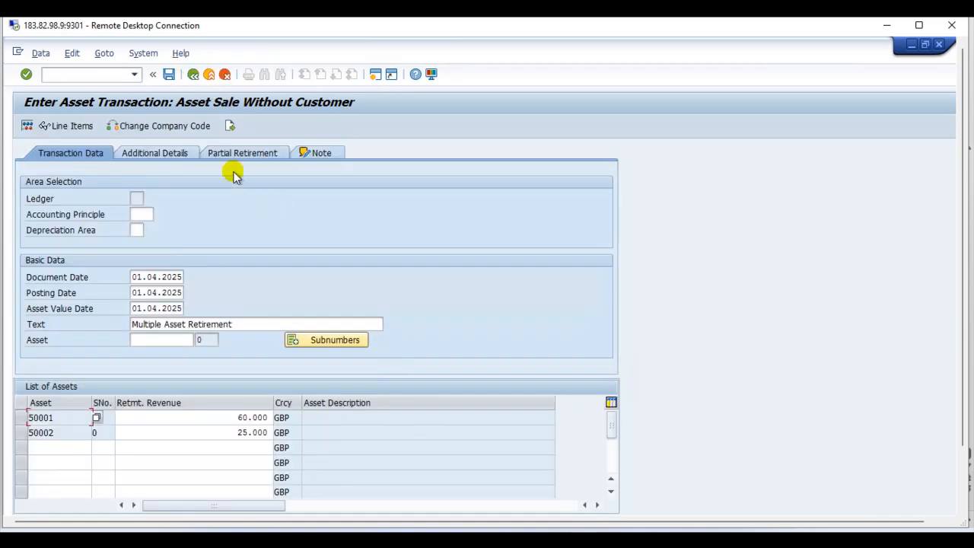
Step: Post the multiple-asset sale, acknowledge the posting messages, and leave the transaction
click(169, 74)
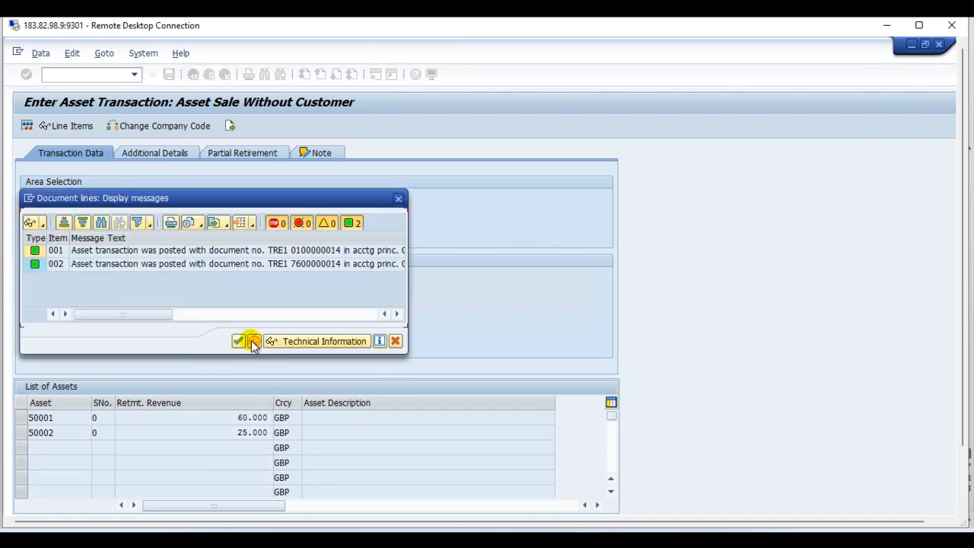
click(240, 339)
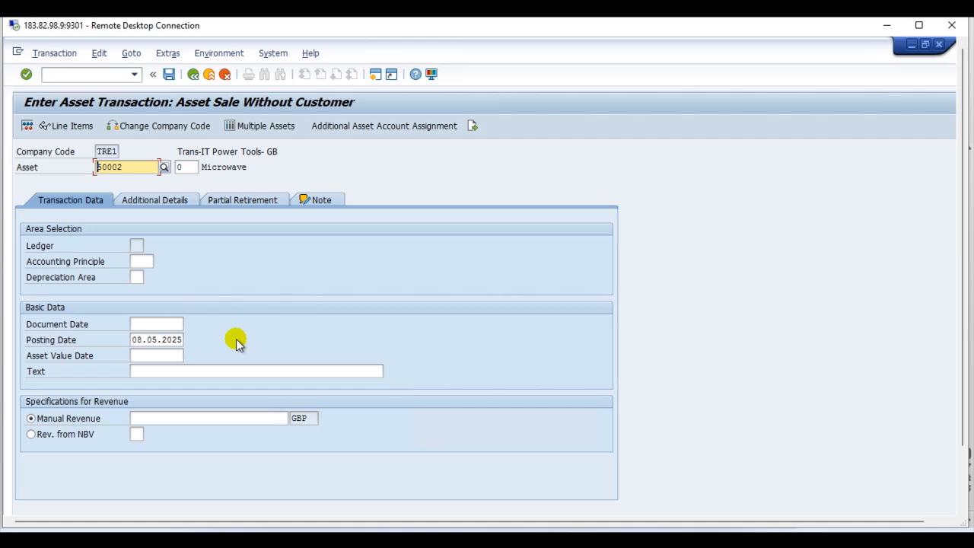
click(192, 74)
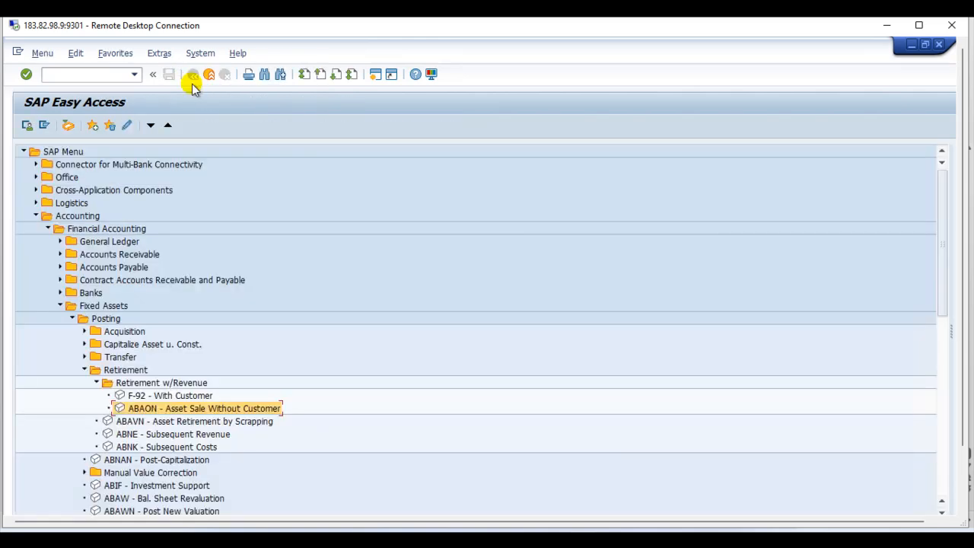
Step: Collapse the Retirement folder and open the Asset Explorer (AW01N) from the Asset folder under Fixed Assets
scroll(115, 475, down, 2)
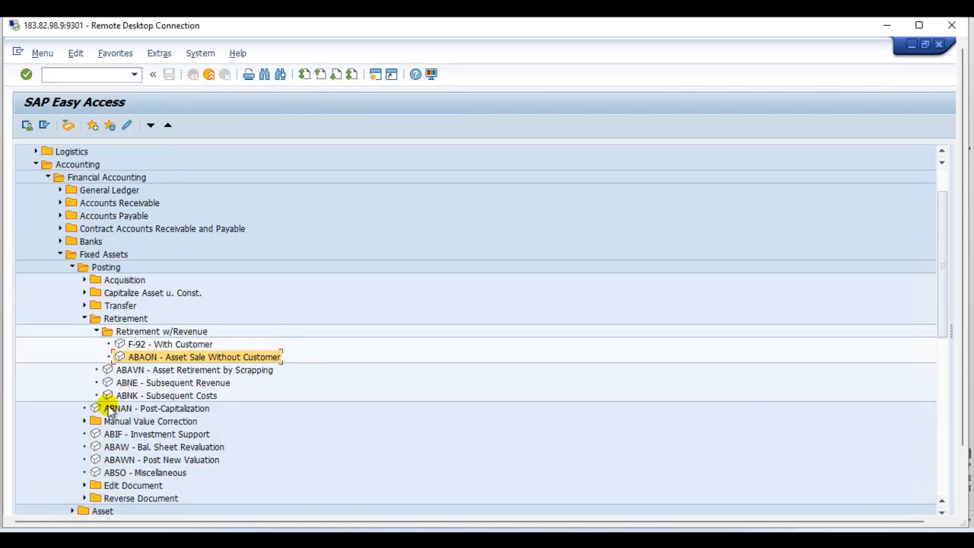
click(84, 319)
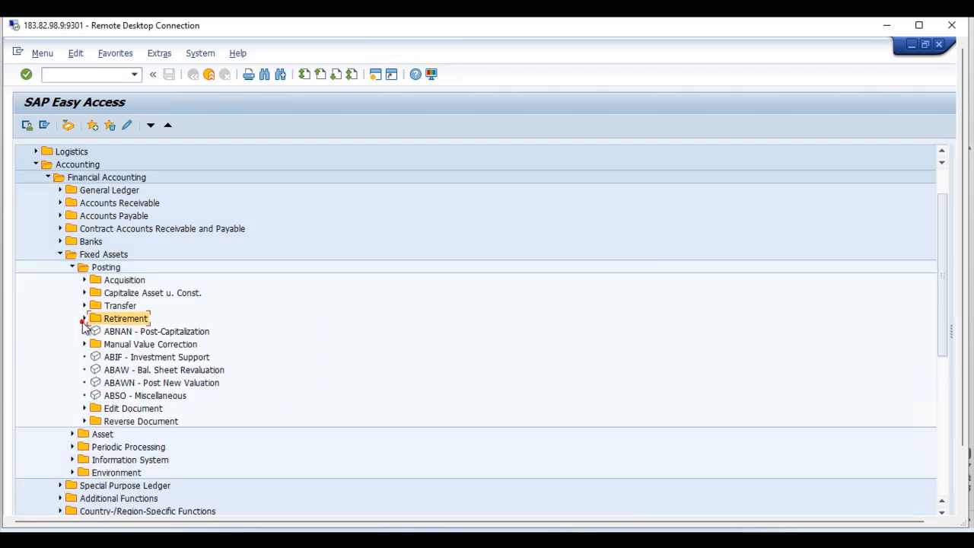
click(72, 434)
scroll(84, 461, down, 2)
double_click(122, 434)
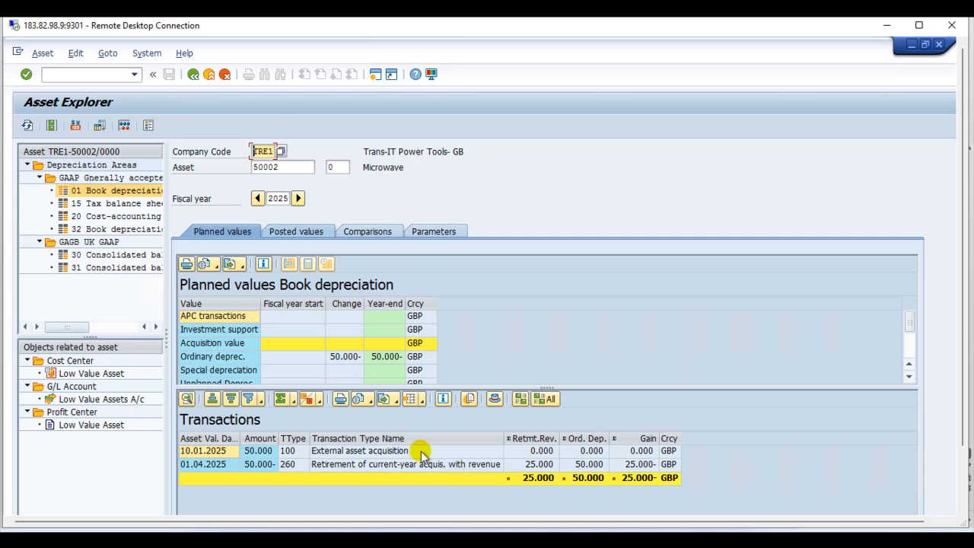
Step: Display the master data of asset 50002, examine its posting information including the deactivation date, and return to the SAP Easy Access menu
click(75, 126)
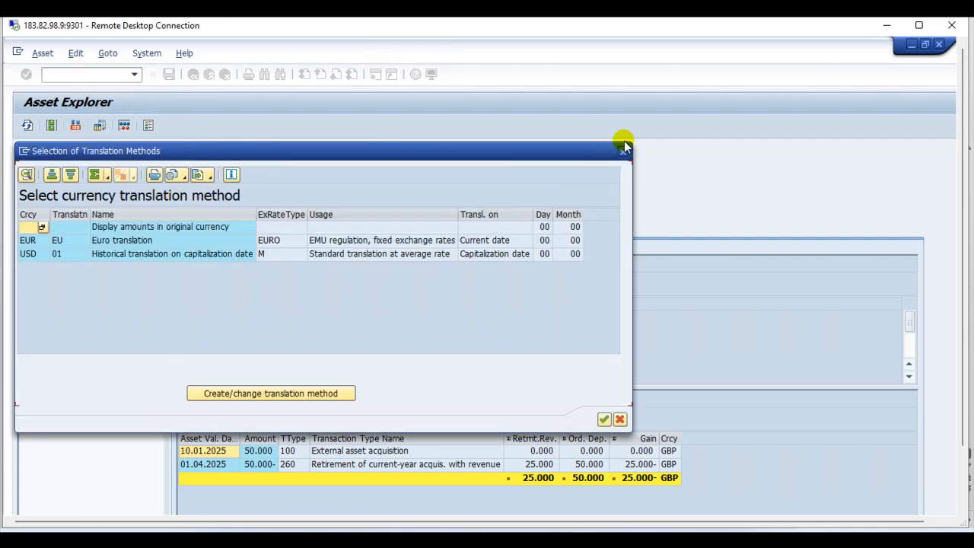
click(625, 152)
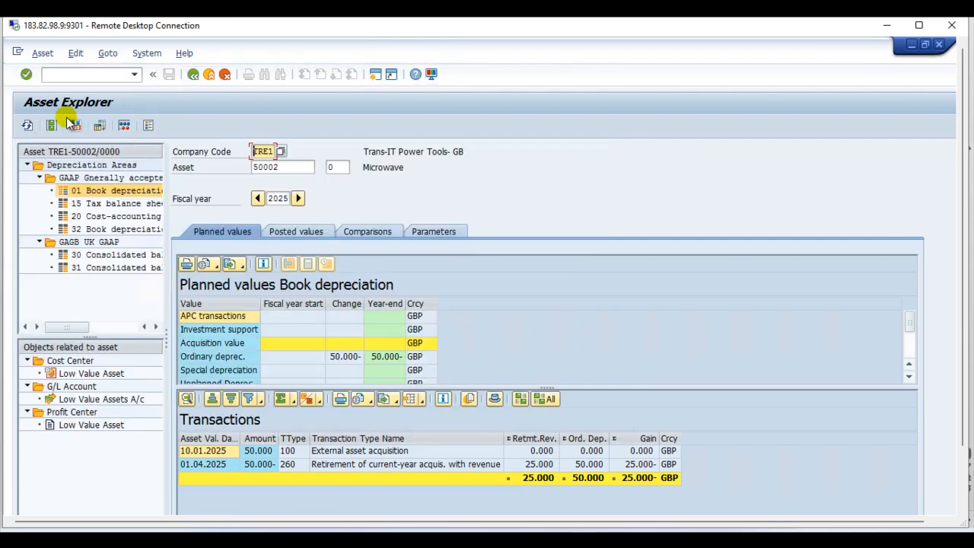
click(52, 125)
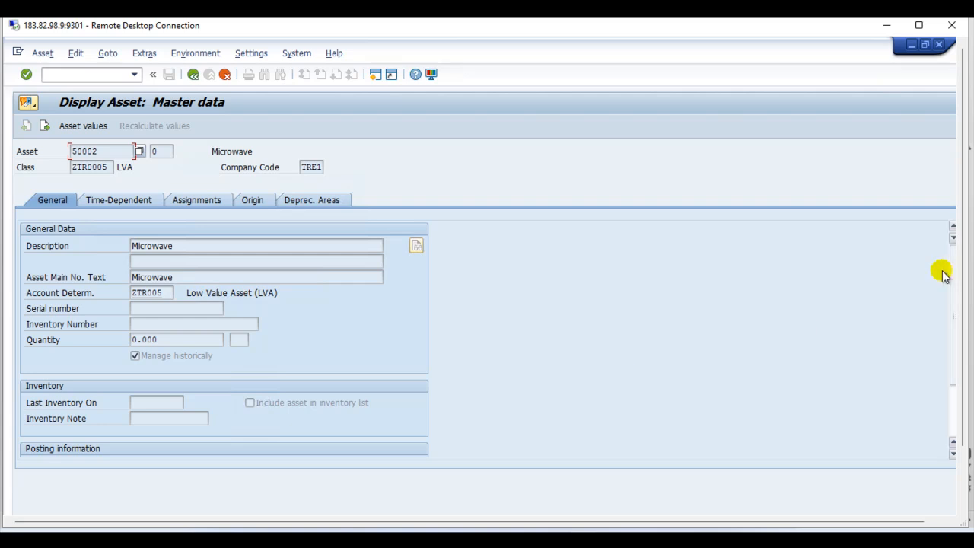
drag(962, 316, 969, 399)
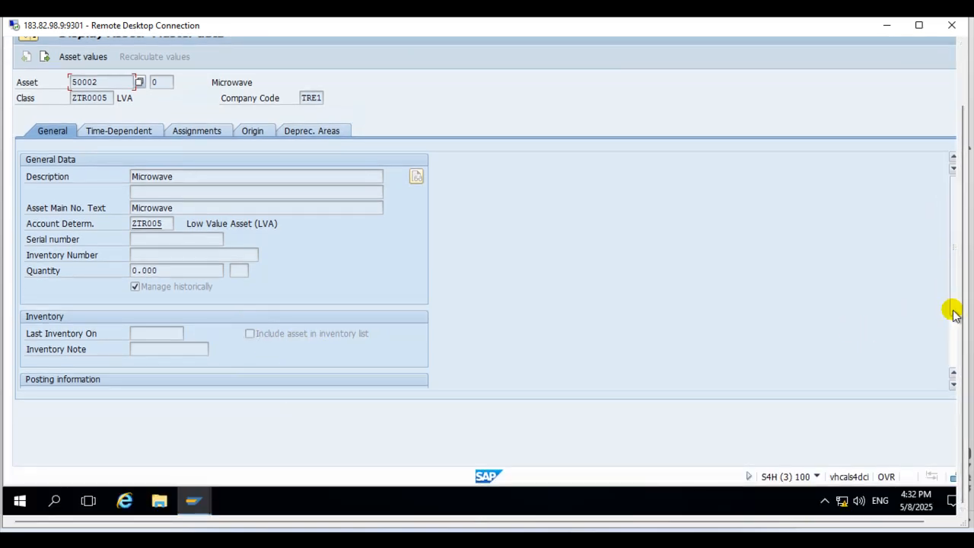
drag(952, 310, 950, 369)
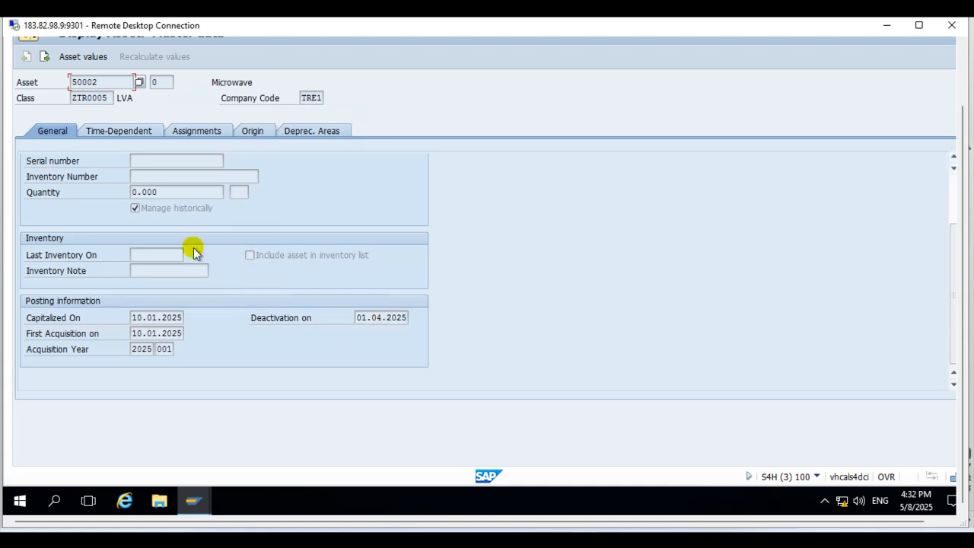
drag(952, 234, 957, 185)
scroll(966, 192, up, 2)
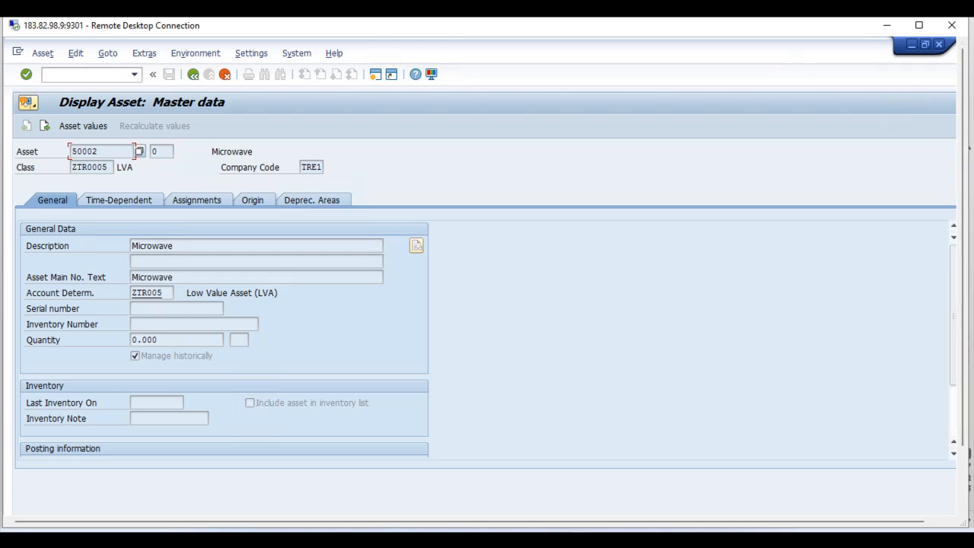
click(195, 75)
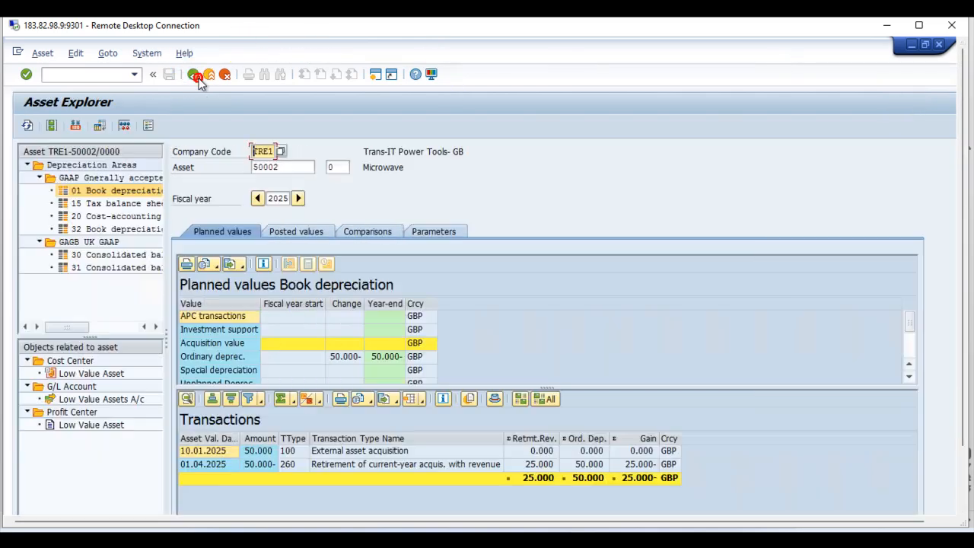
click(194, 75)
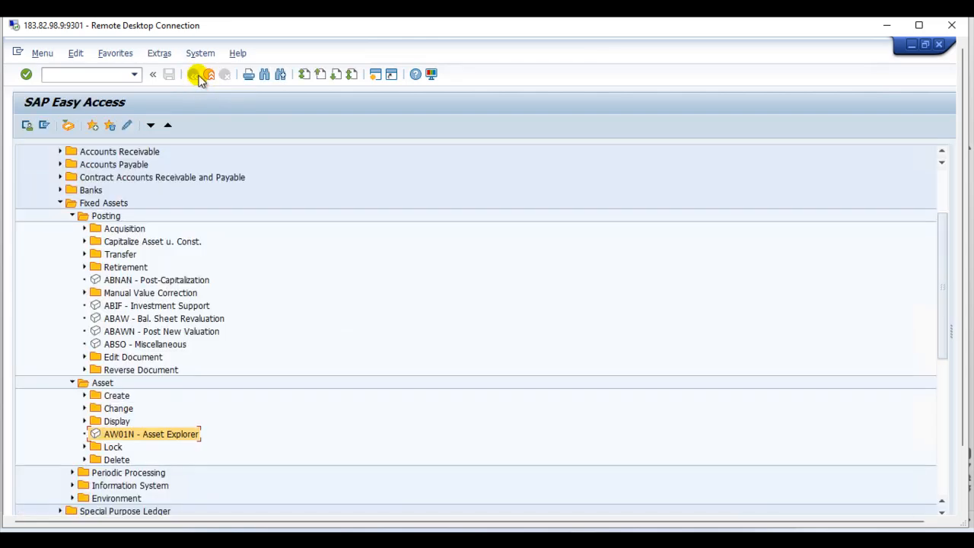